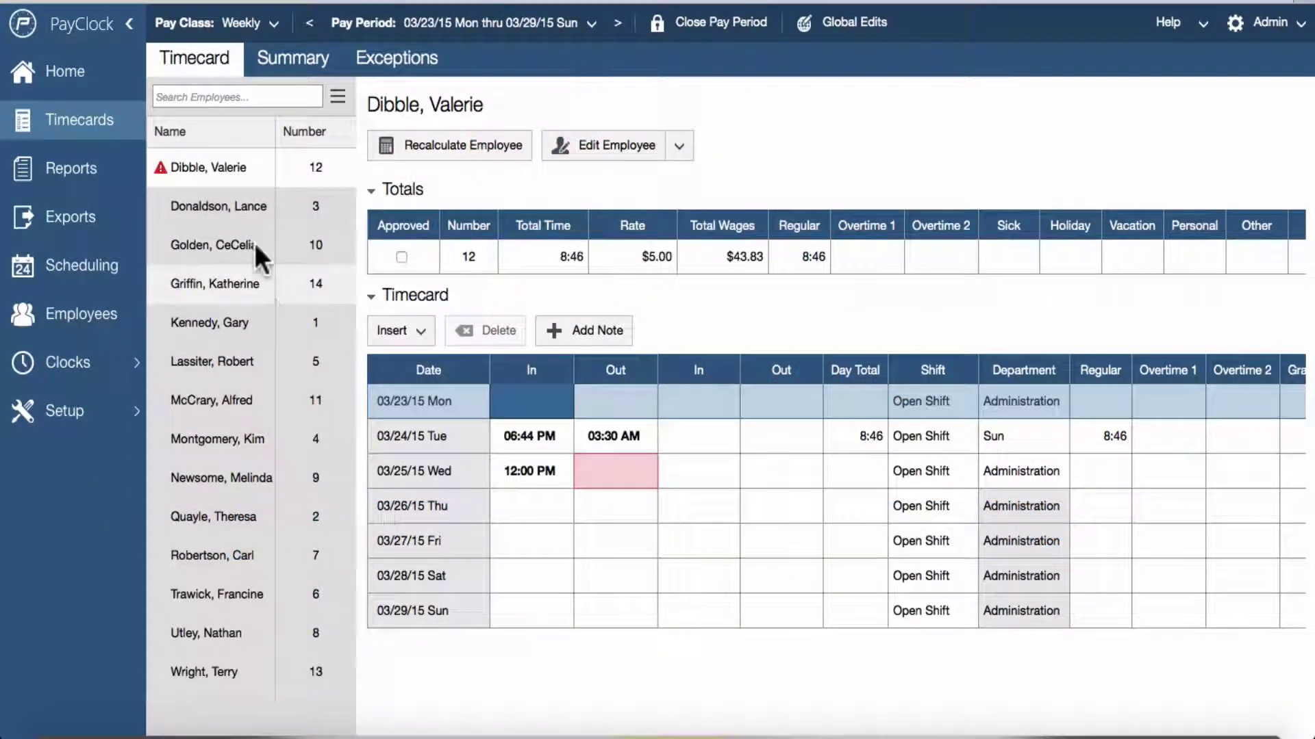
Step: Show the employee list menu with the Group / Filter... and New Employee... options
left_click(337, 97)
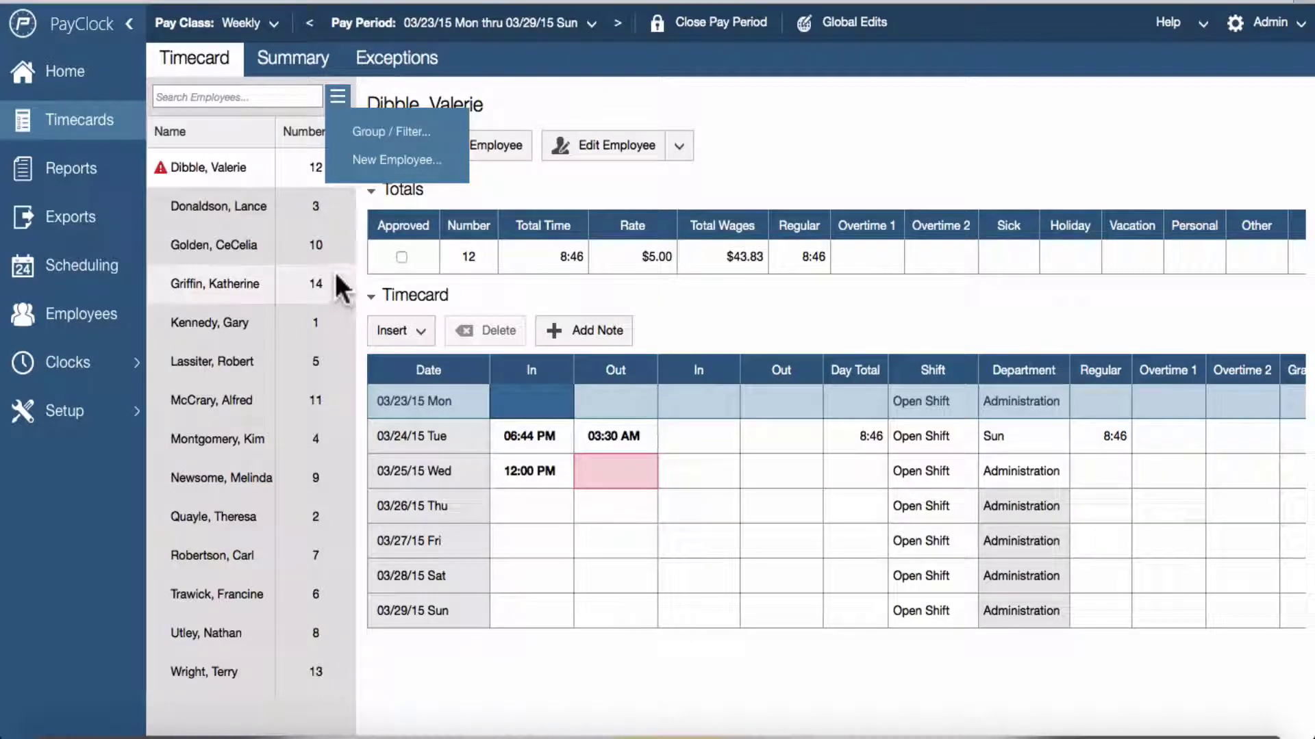
left_click(491, 28)
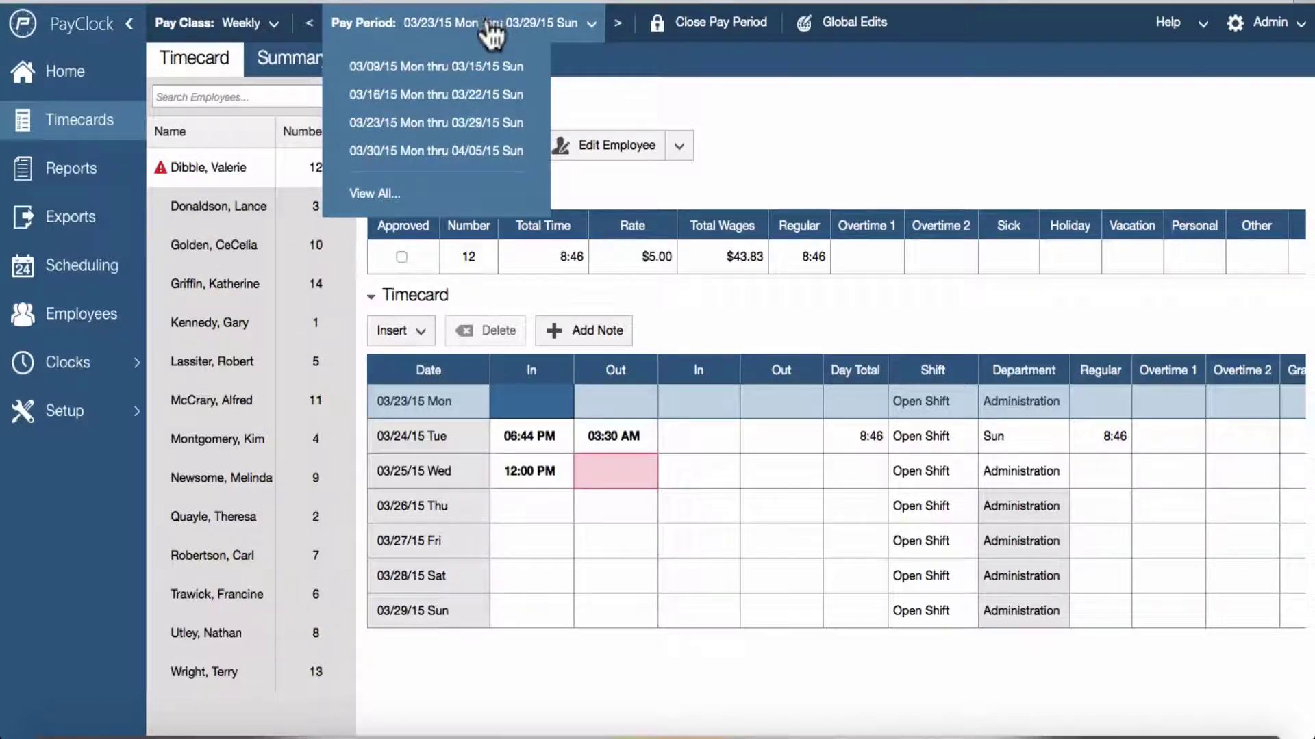
left_click(431, 198)
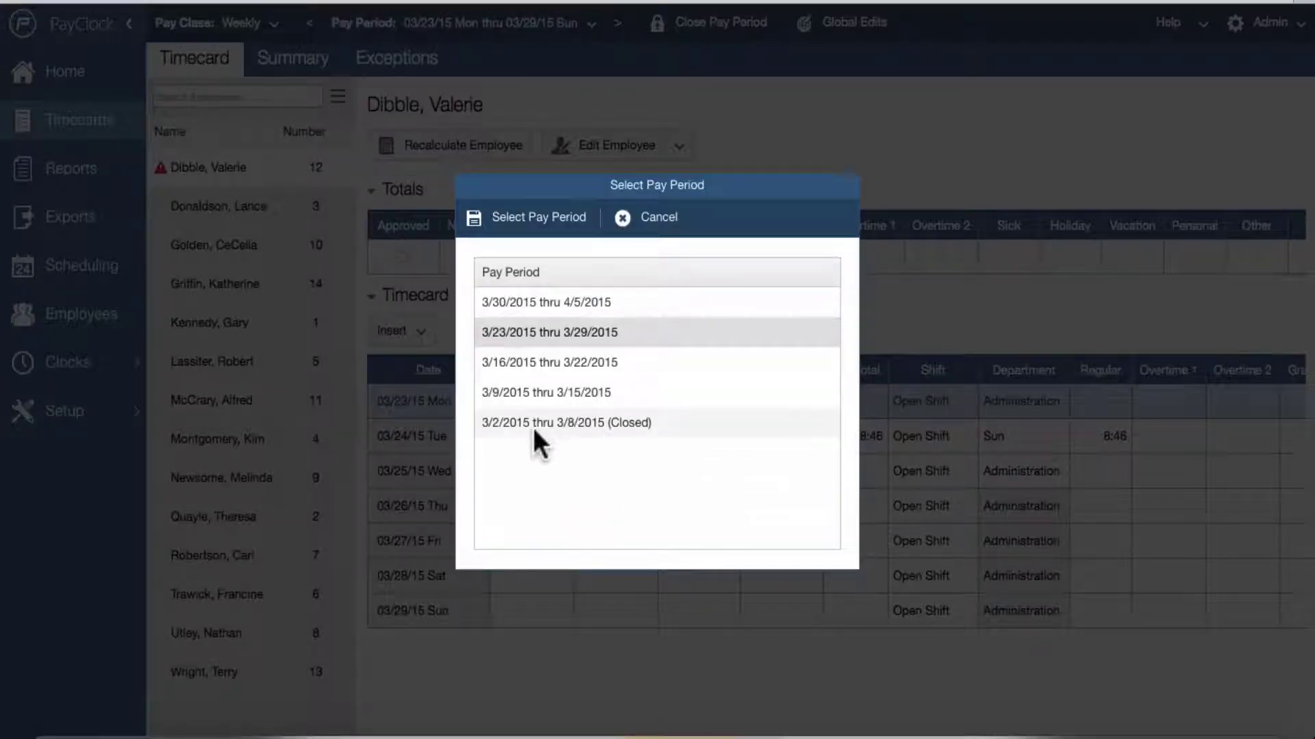
left_click(628, 220)
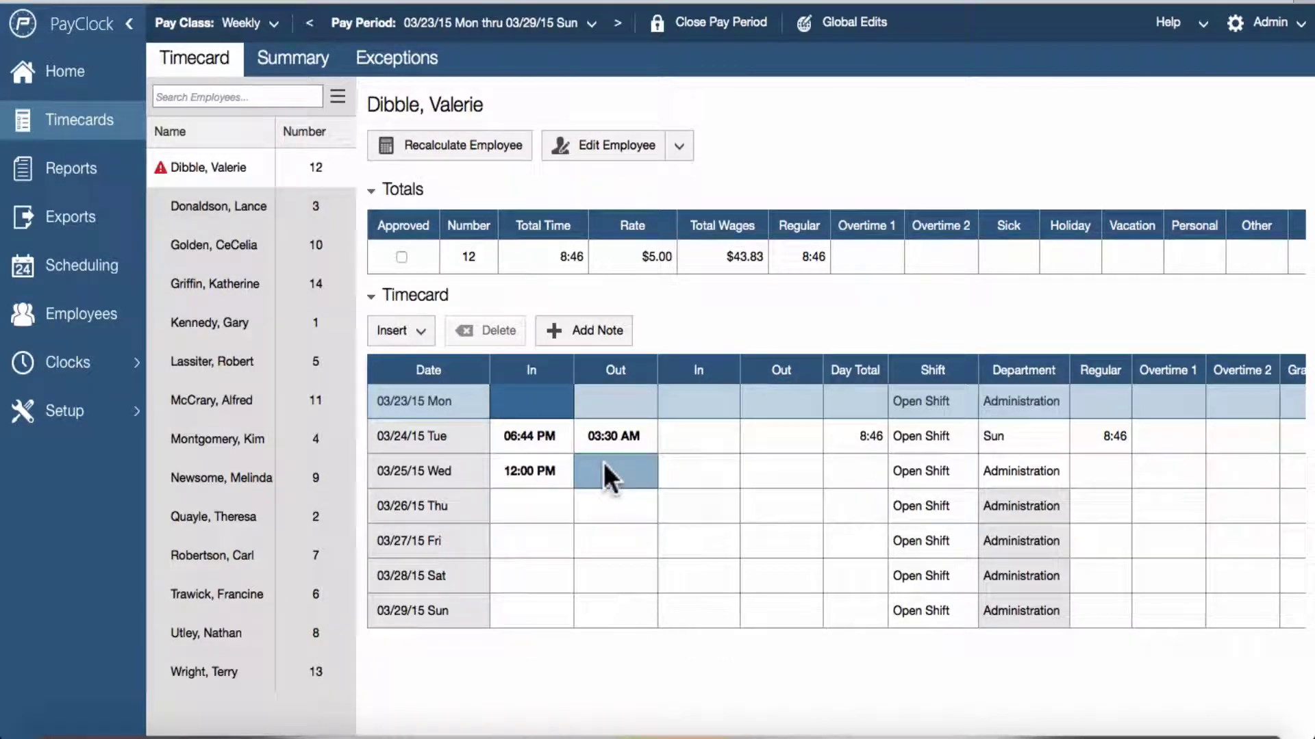
mouse_move(602, 463)
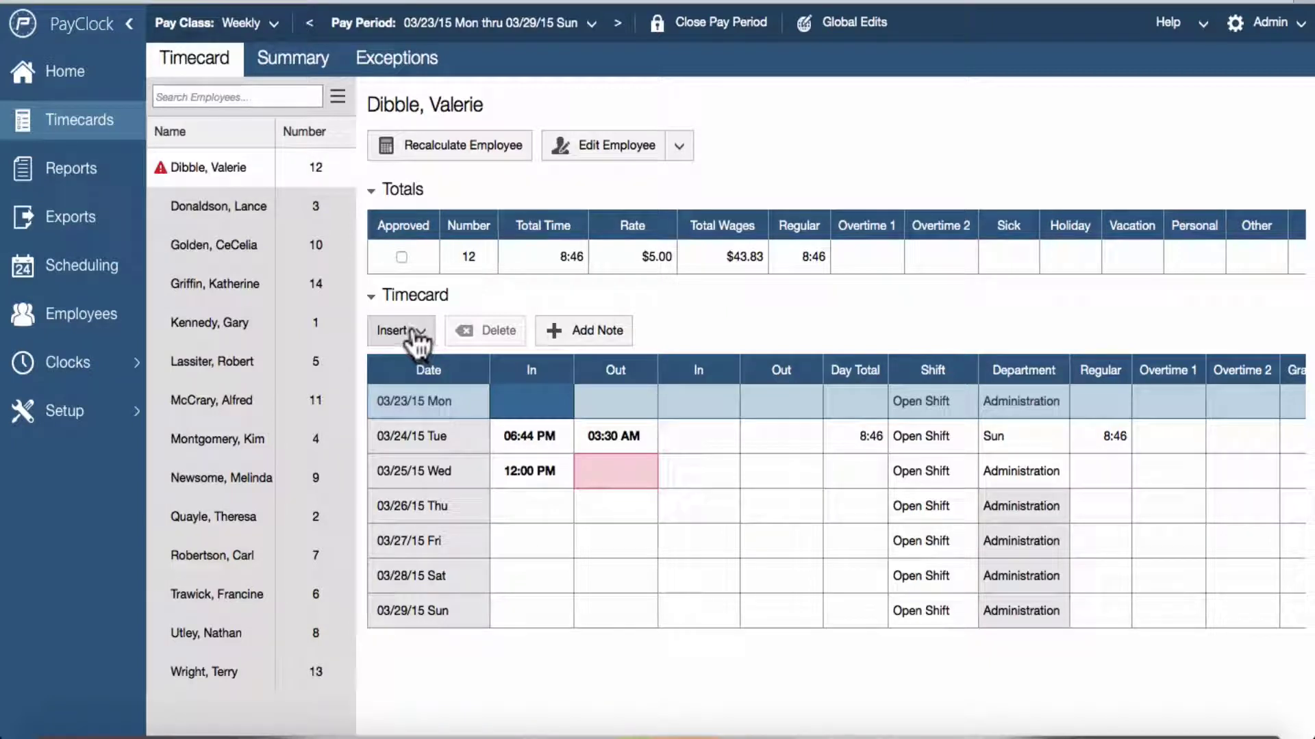
left_click(252, 30)
left_click(438, 28)
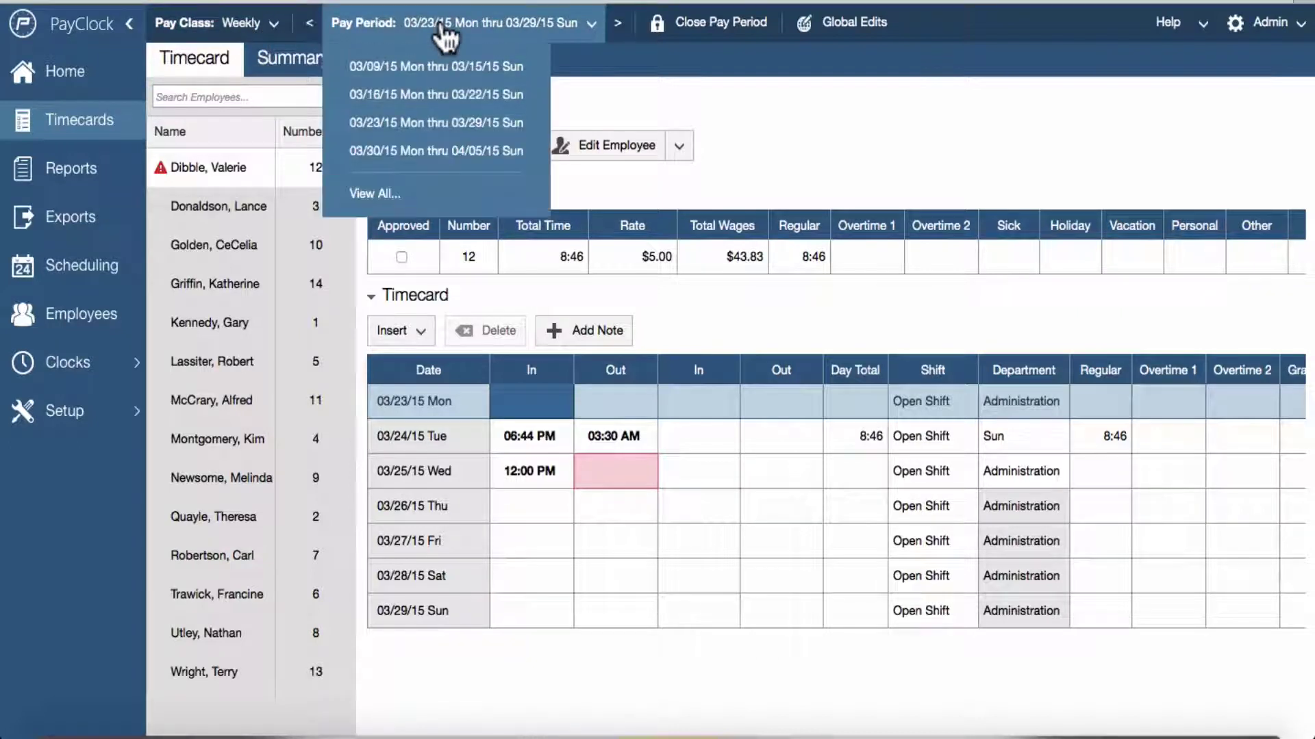
left_click(241, 170)
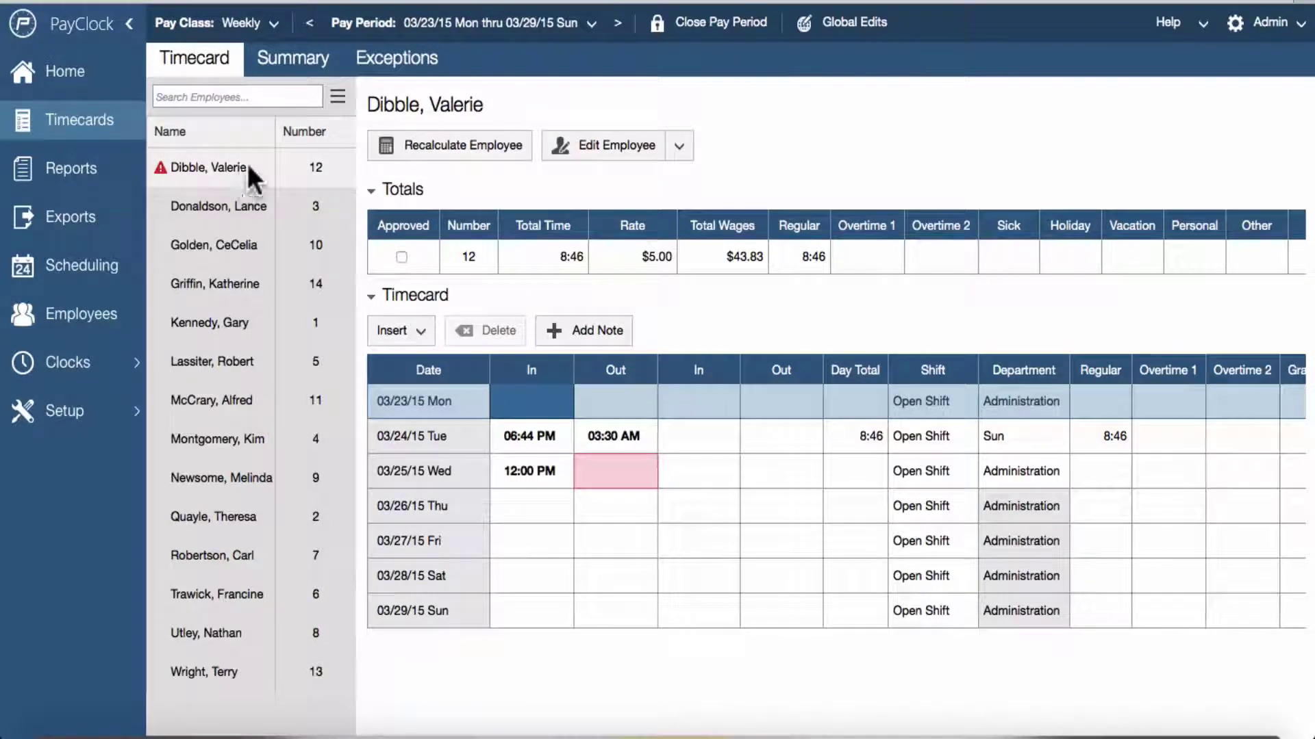
left_click(252, 95)
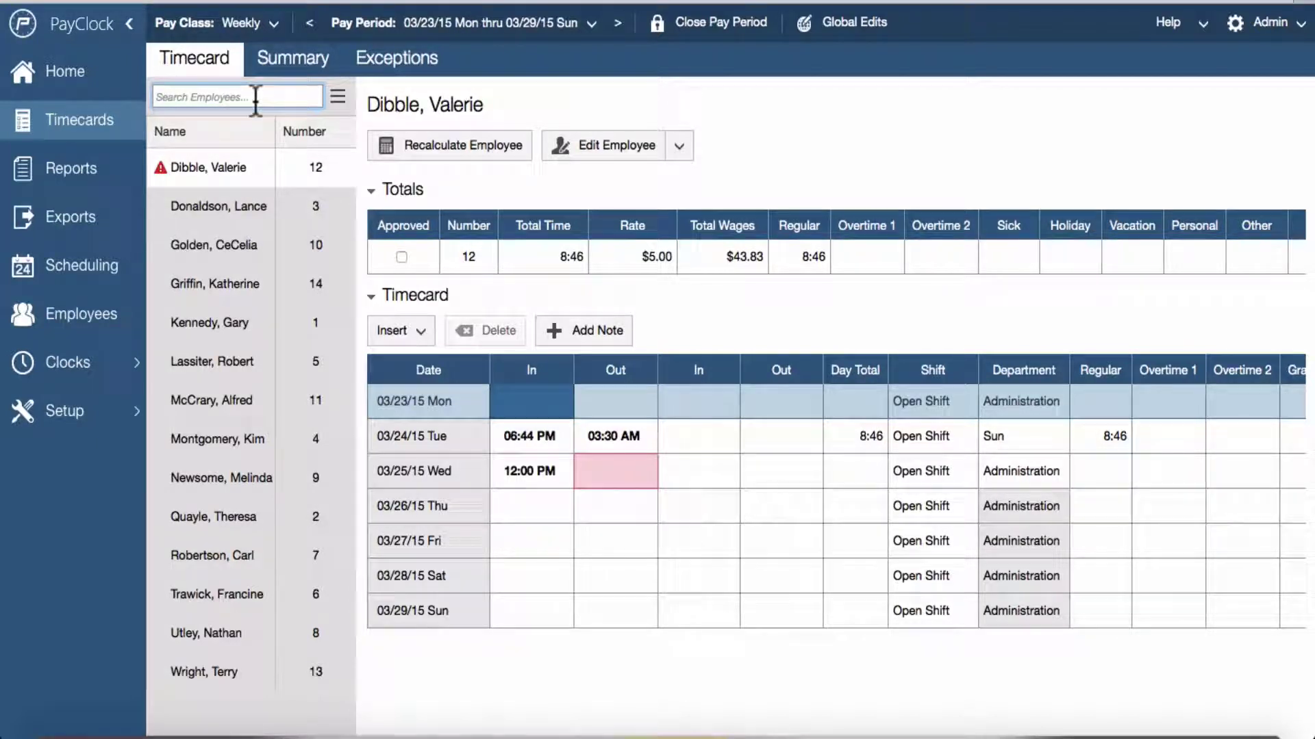
left_click(337, 100)
left_click(358, 140)
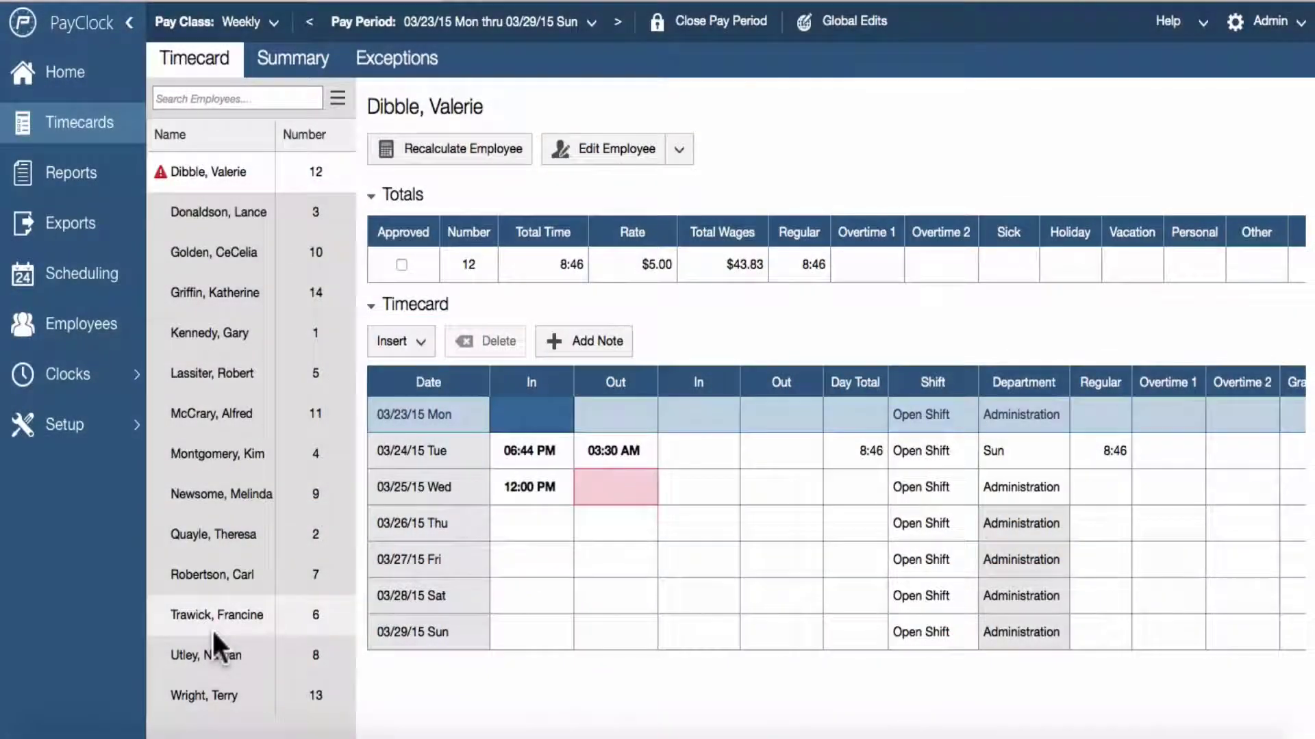
Step: Filter the employee list to Administration, include terminated employees, and save
left_click(337, 100)
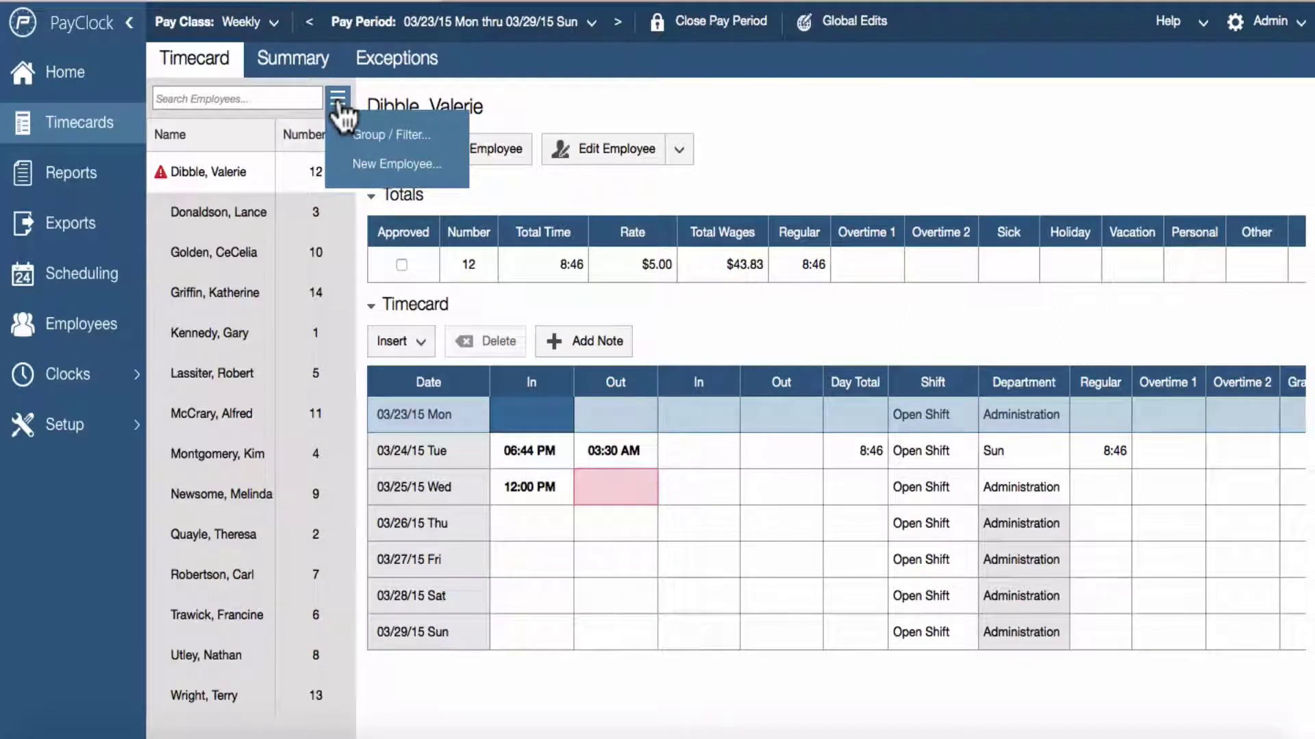
left_click(370, 142)
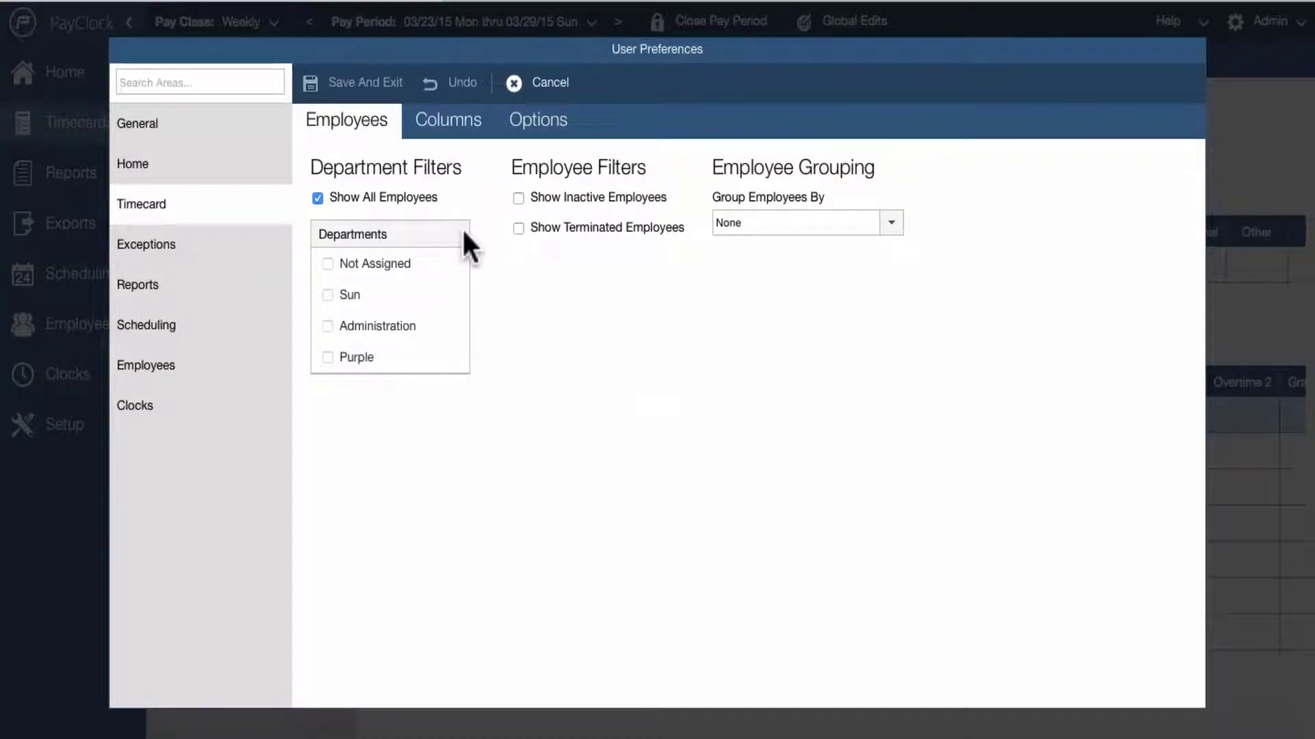
left_click(317, 199)
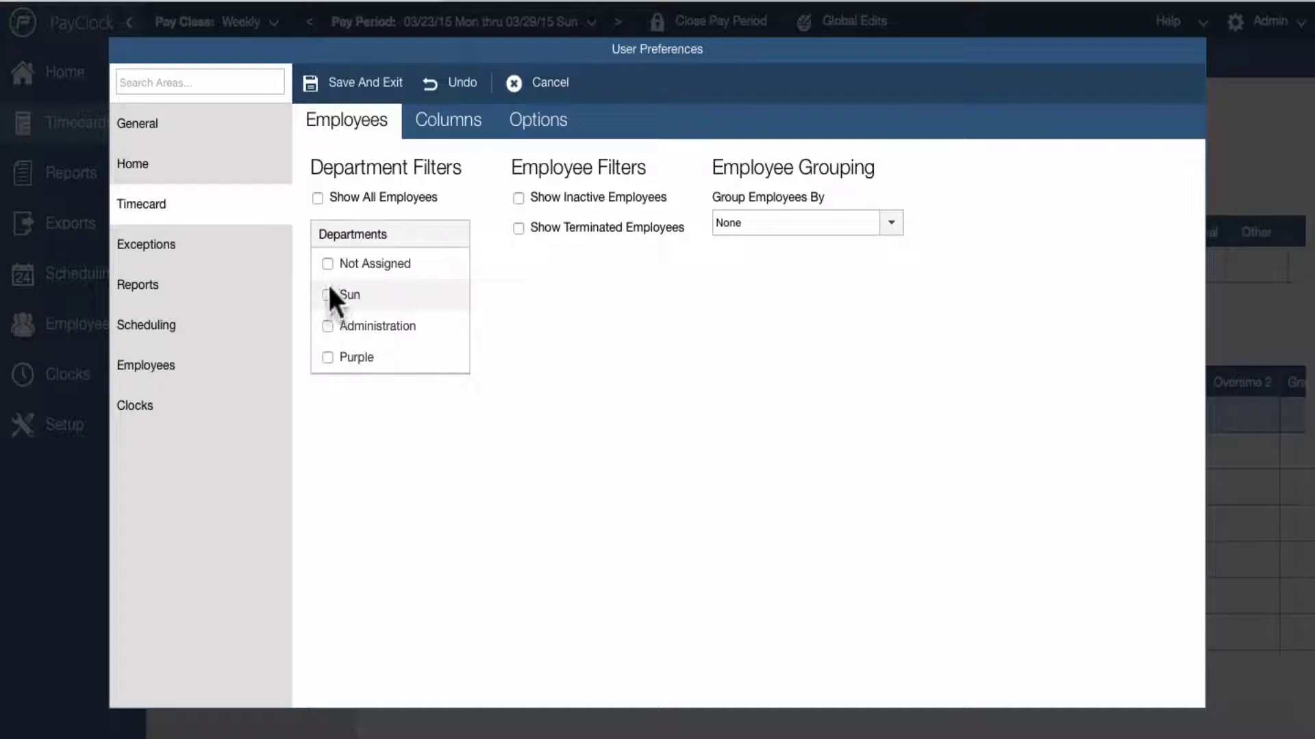
left_click(329, 325)
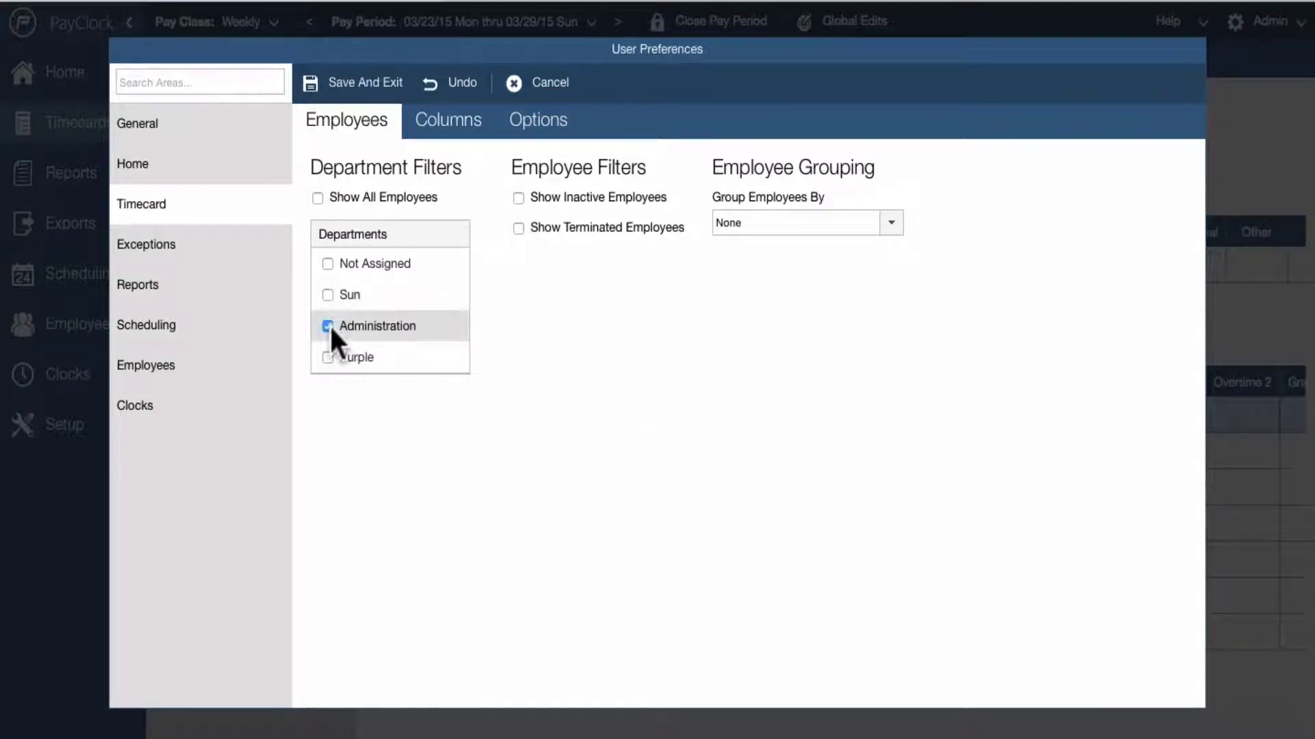
left_click(518, 228)
left_click(365, 89)
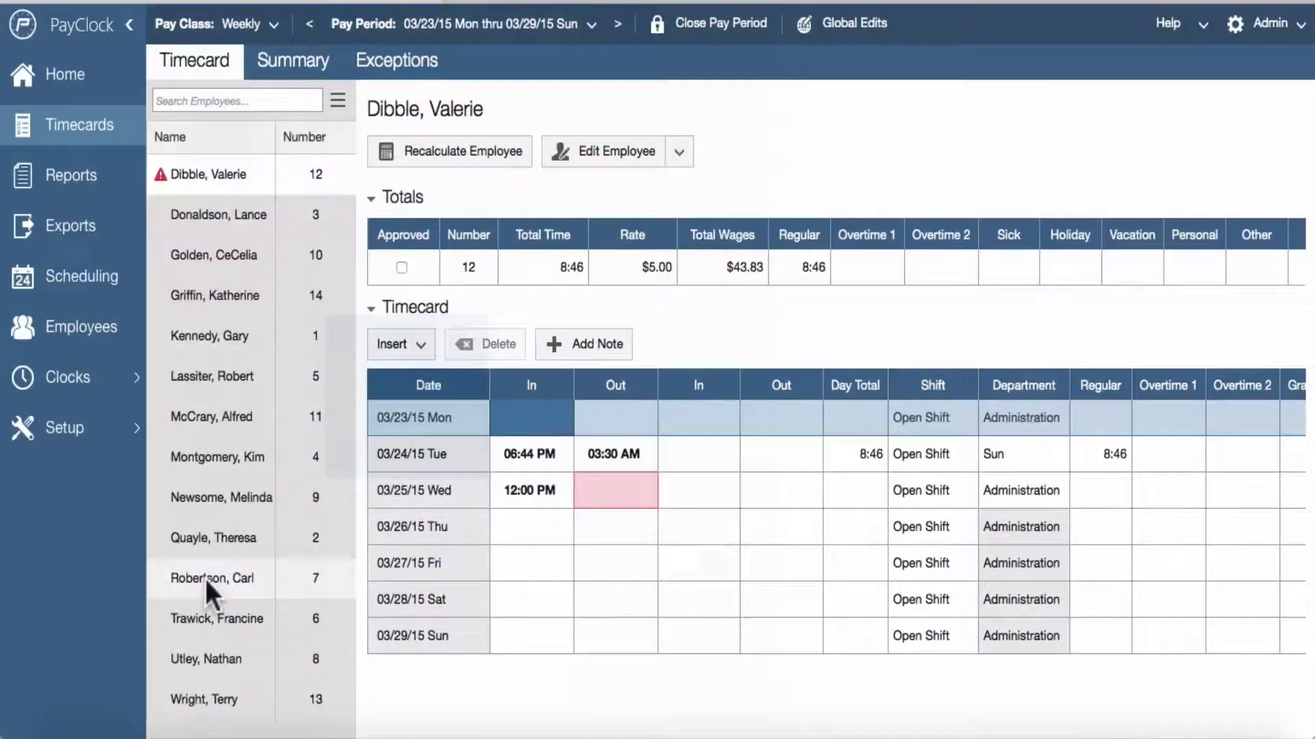
Step: Set the employee list to group by Department and save the settings
left_click(337, 101)
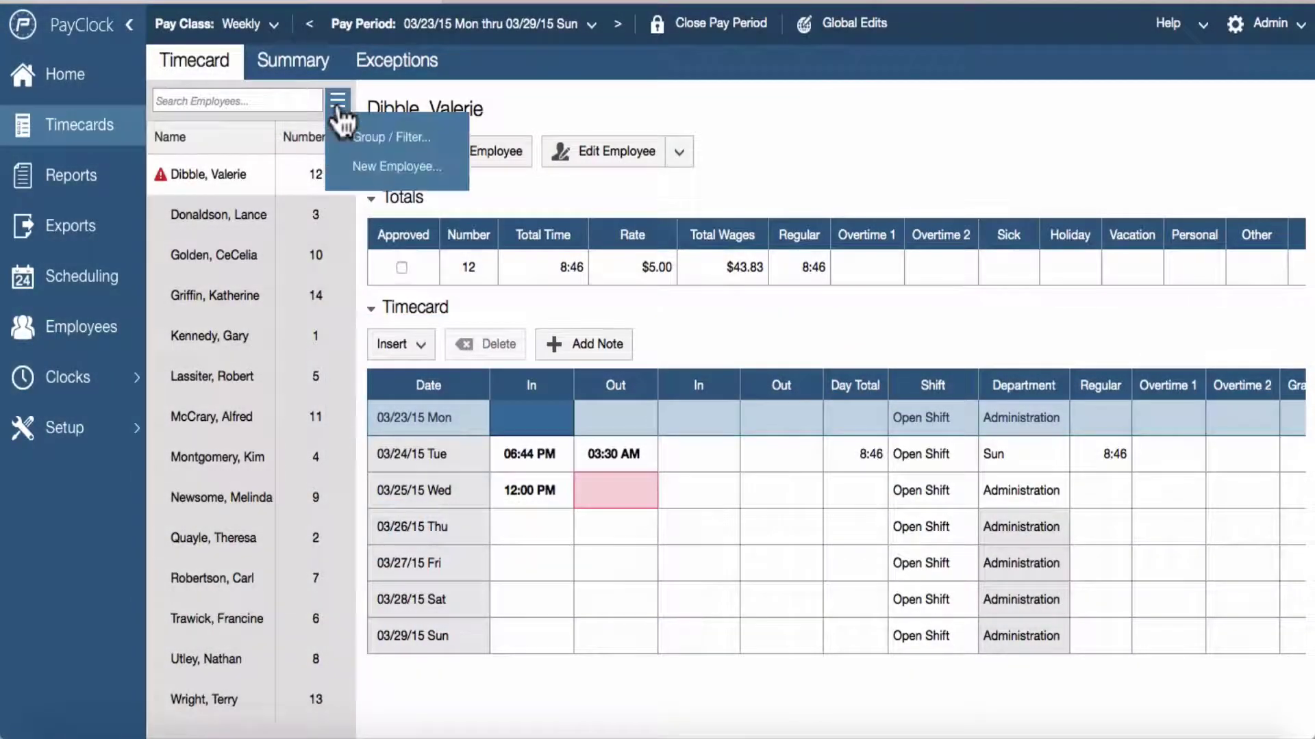
left_click(363, 140)
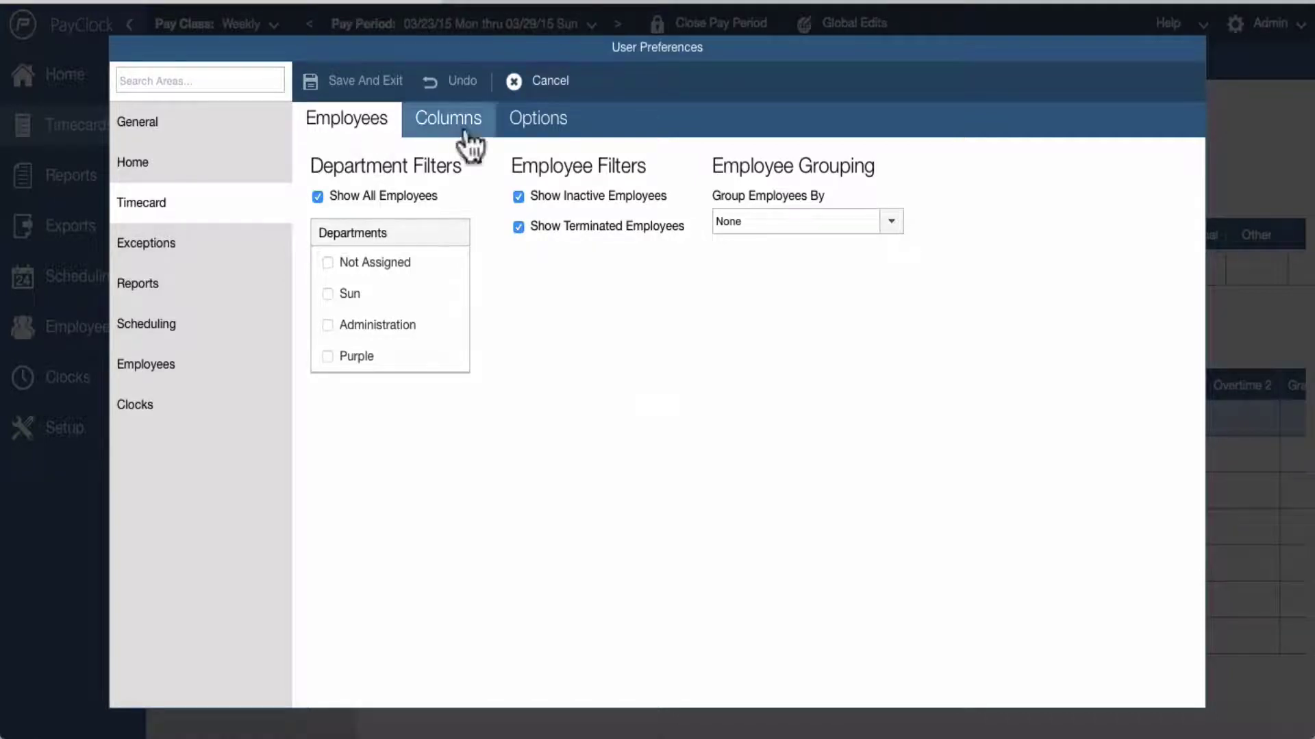
left_click(757, 221)
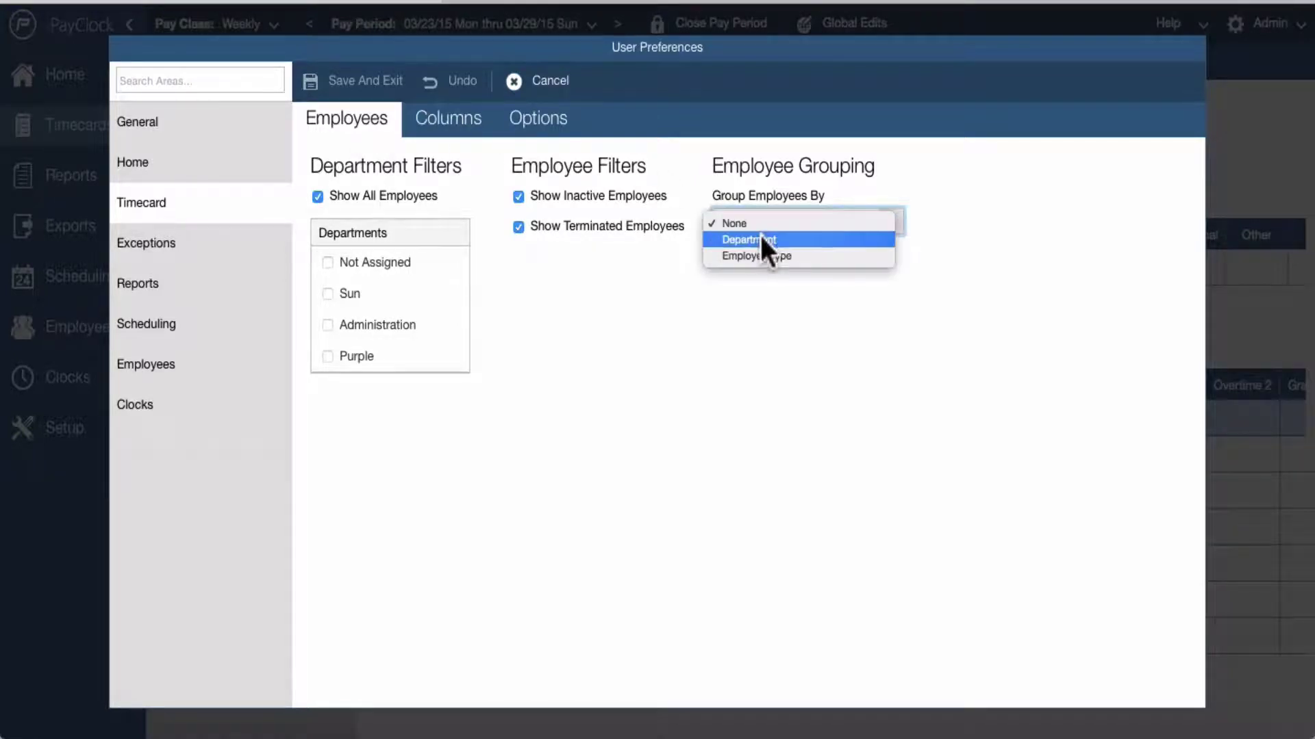
left_click(759, 238)
left_click(368, 84)
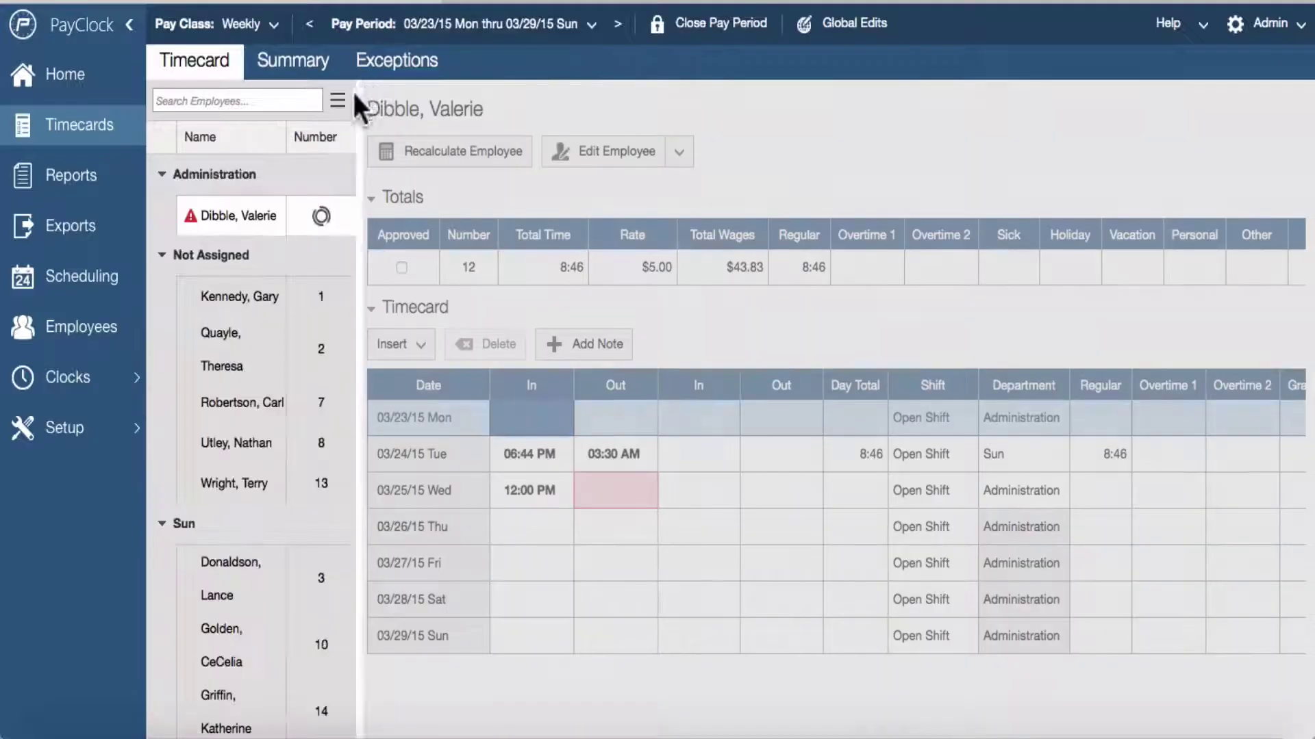
scroll(282, 239, "down", 3)
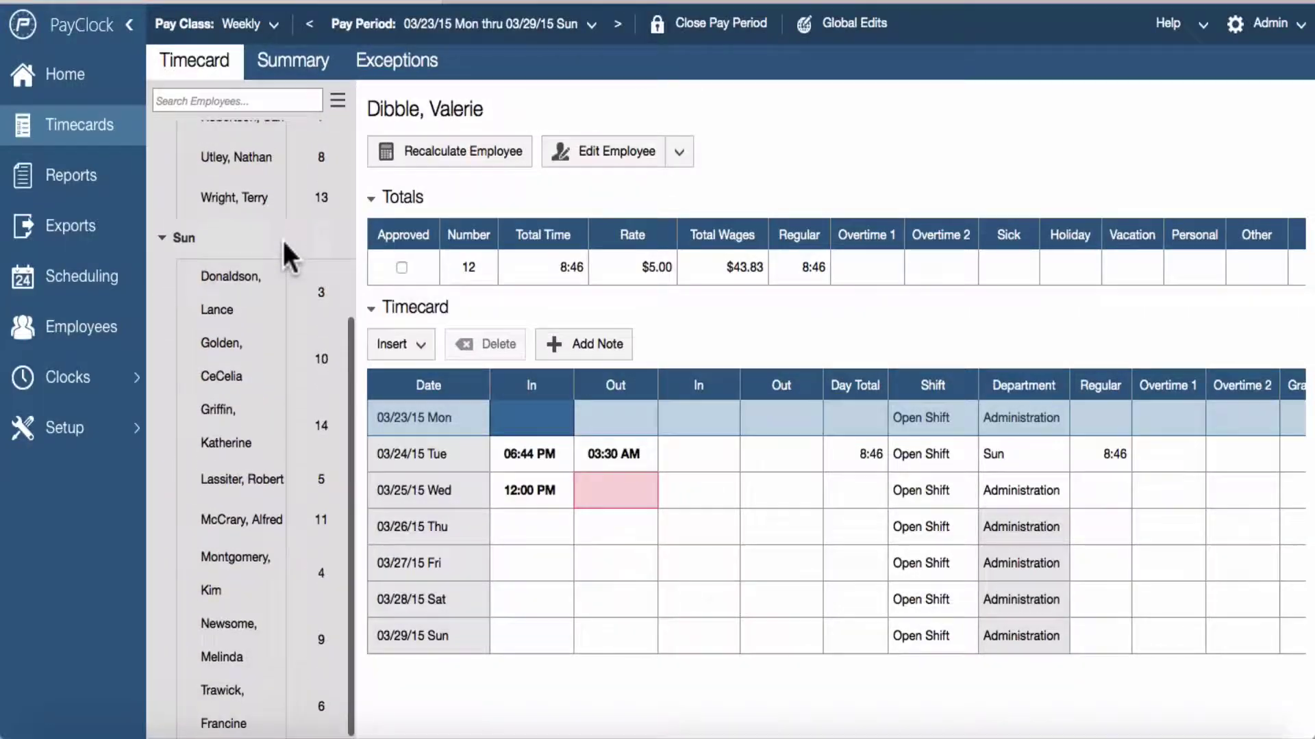
scroll(281, 237, "up", 3)
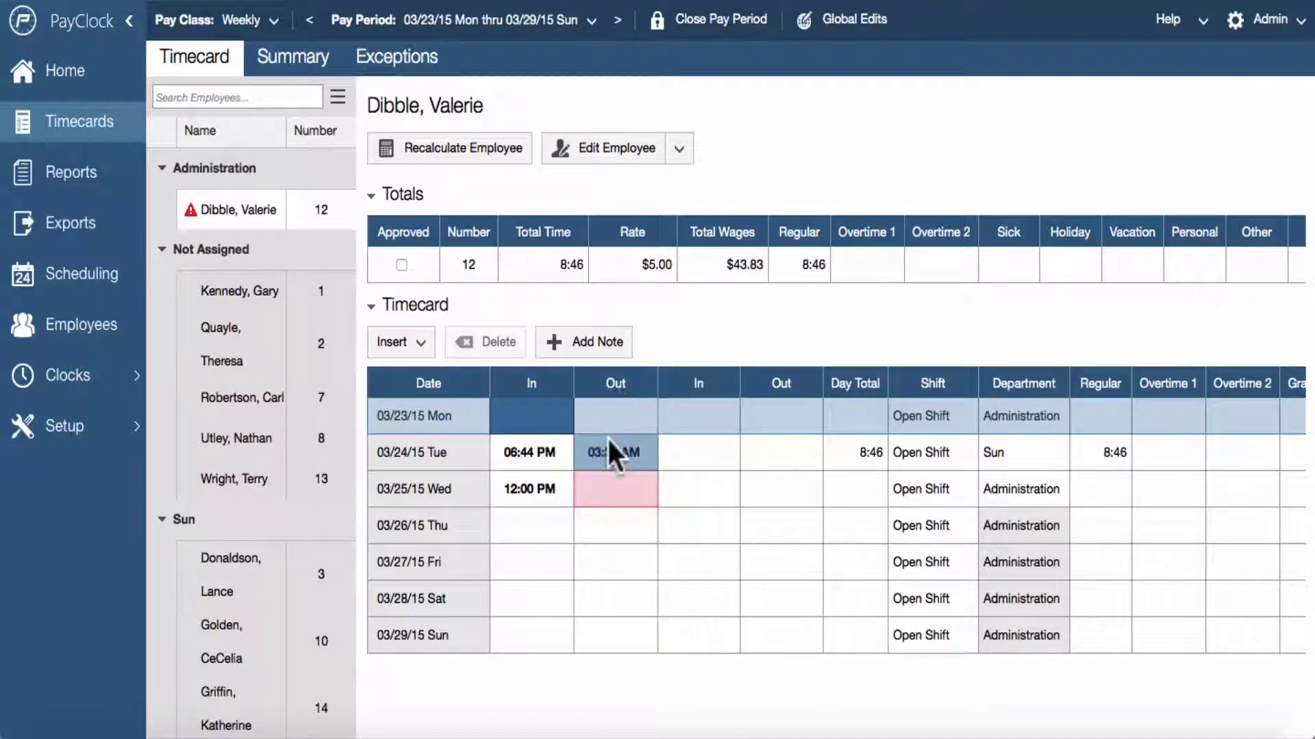
Step: Enter a 05:12 PM out punch for Wednesday 03/25
left_click(608, 488)
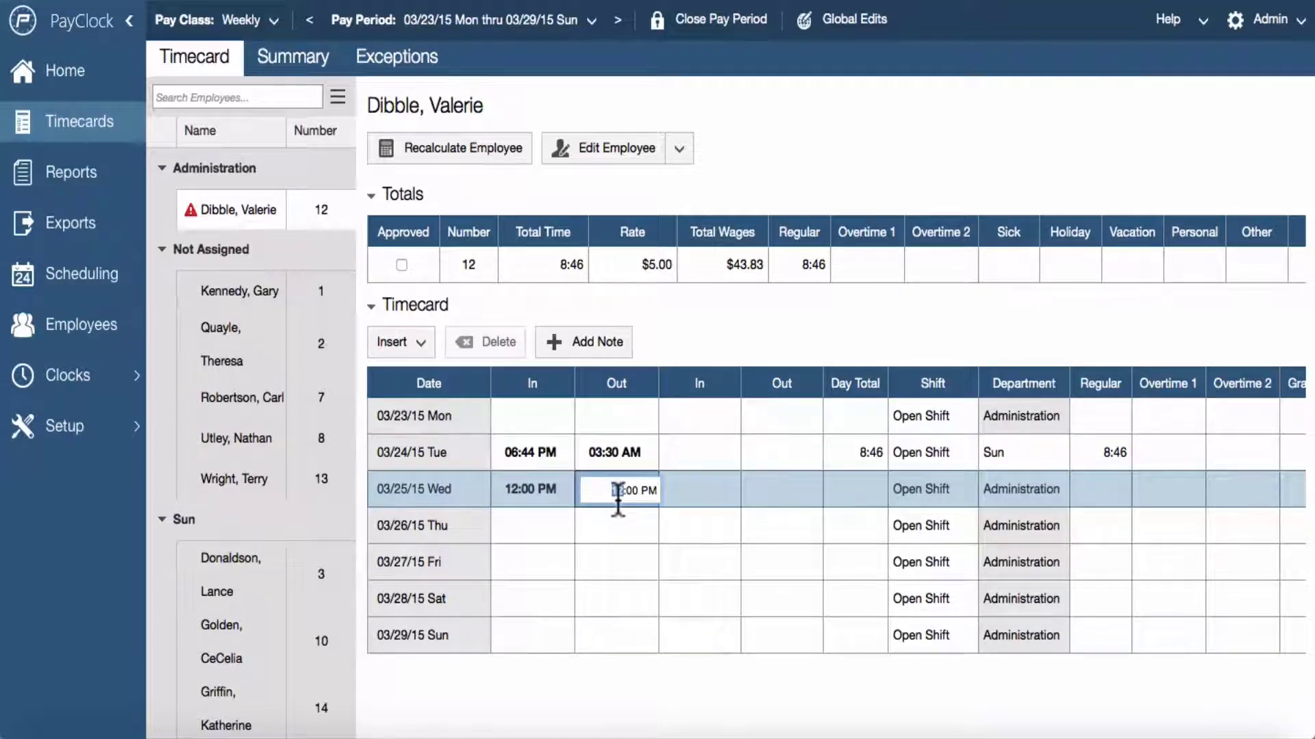
type("05:12")
key("Return")
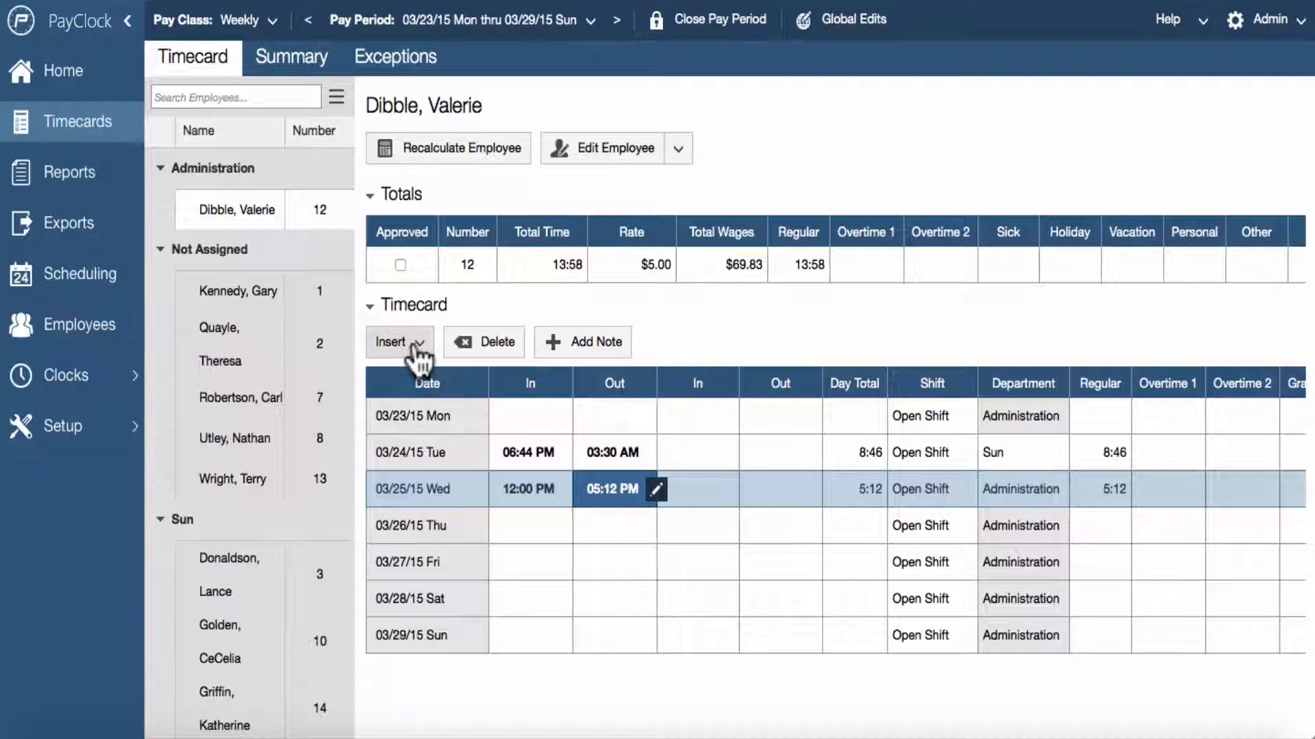
Step: Insert a 03:35 PM punch registration on Wednesday 03/25 and save it
left_click(416, 343)
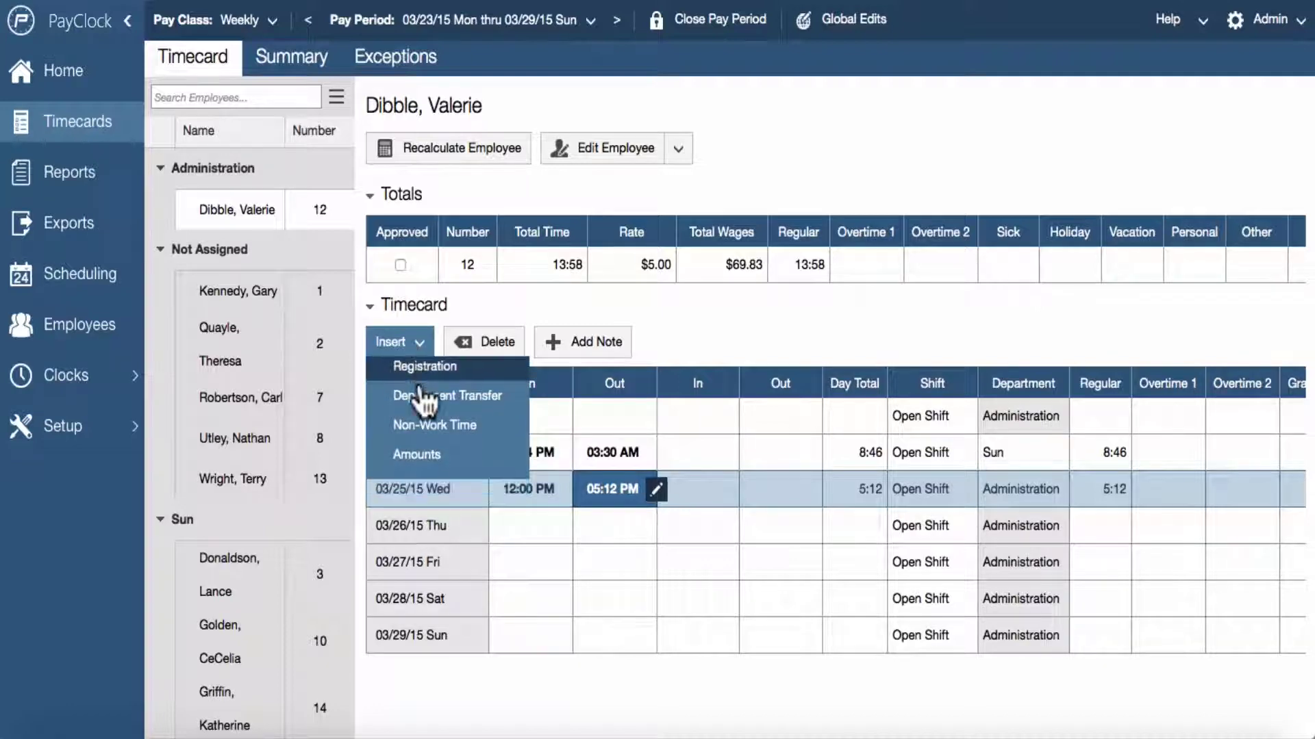
left_click(423, 388)
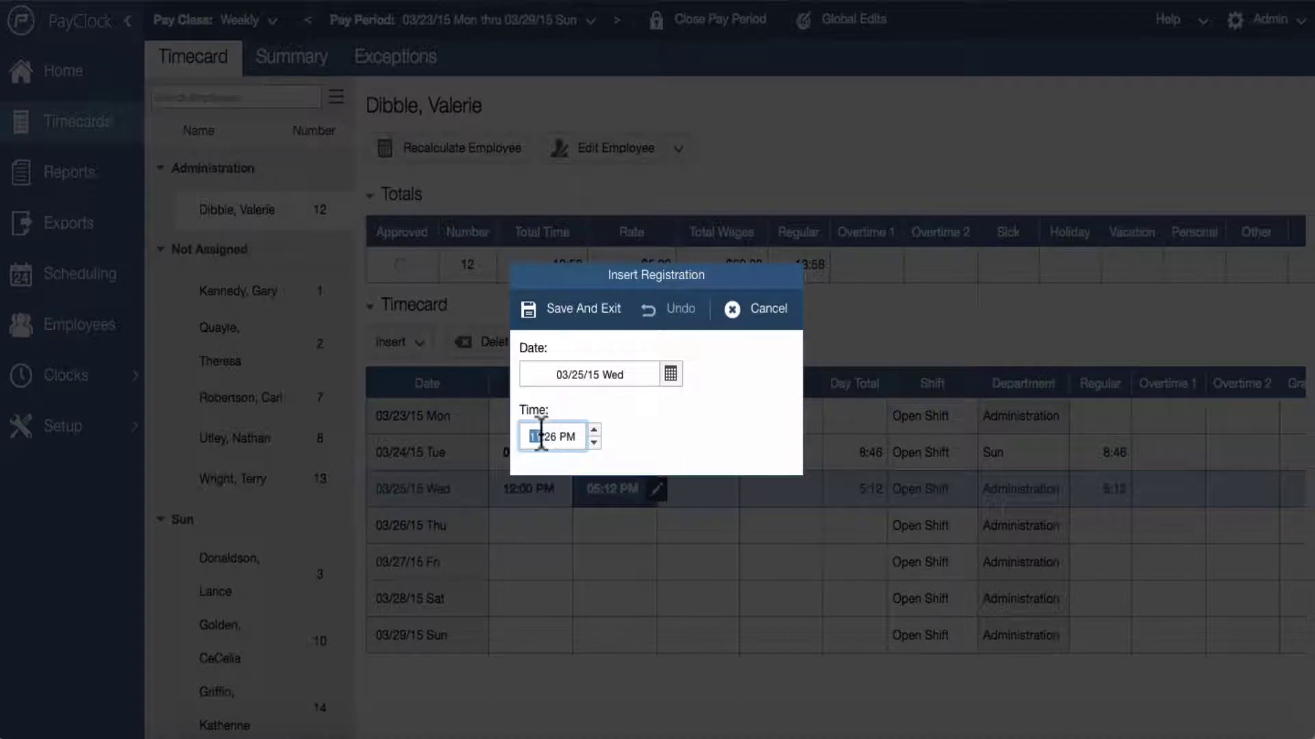
type("03:")
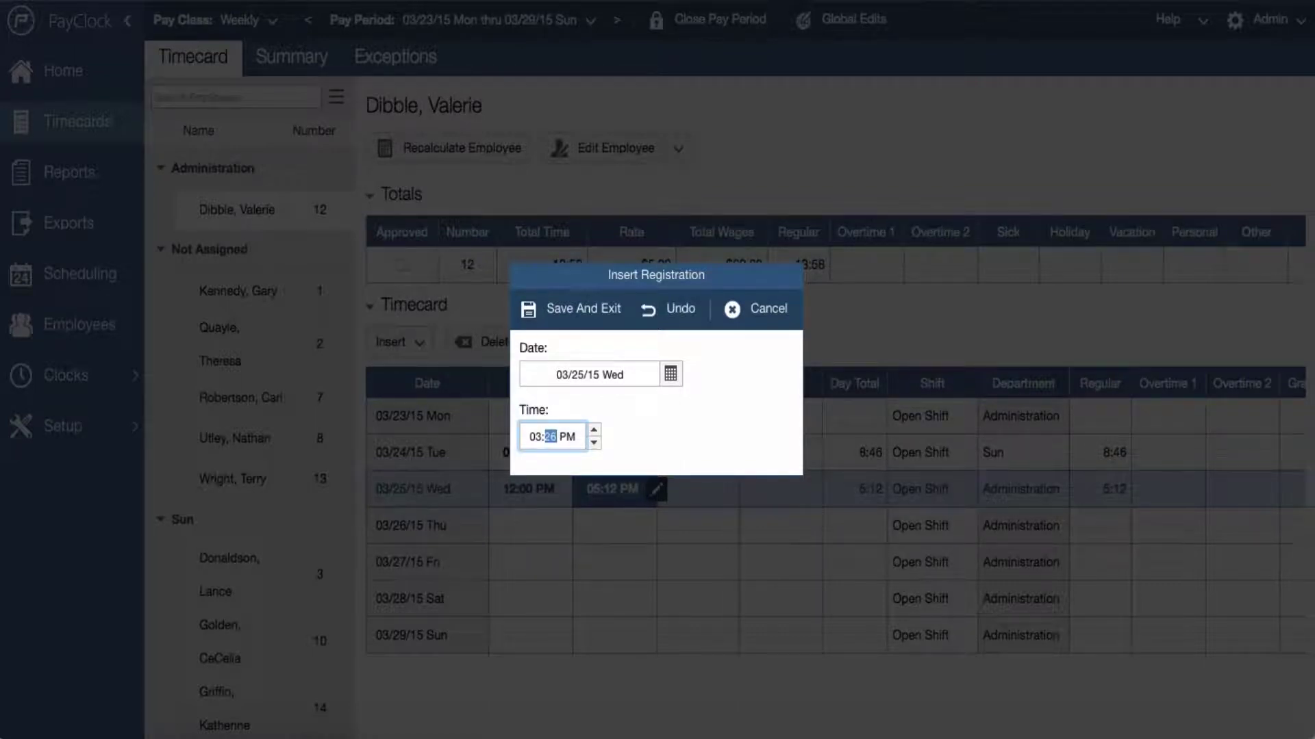
type("35")
type("a")
left_click(575, 323)
left_click(572, 324)
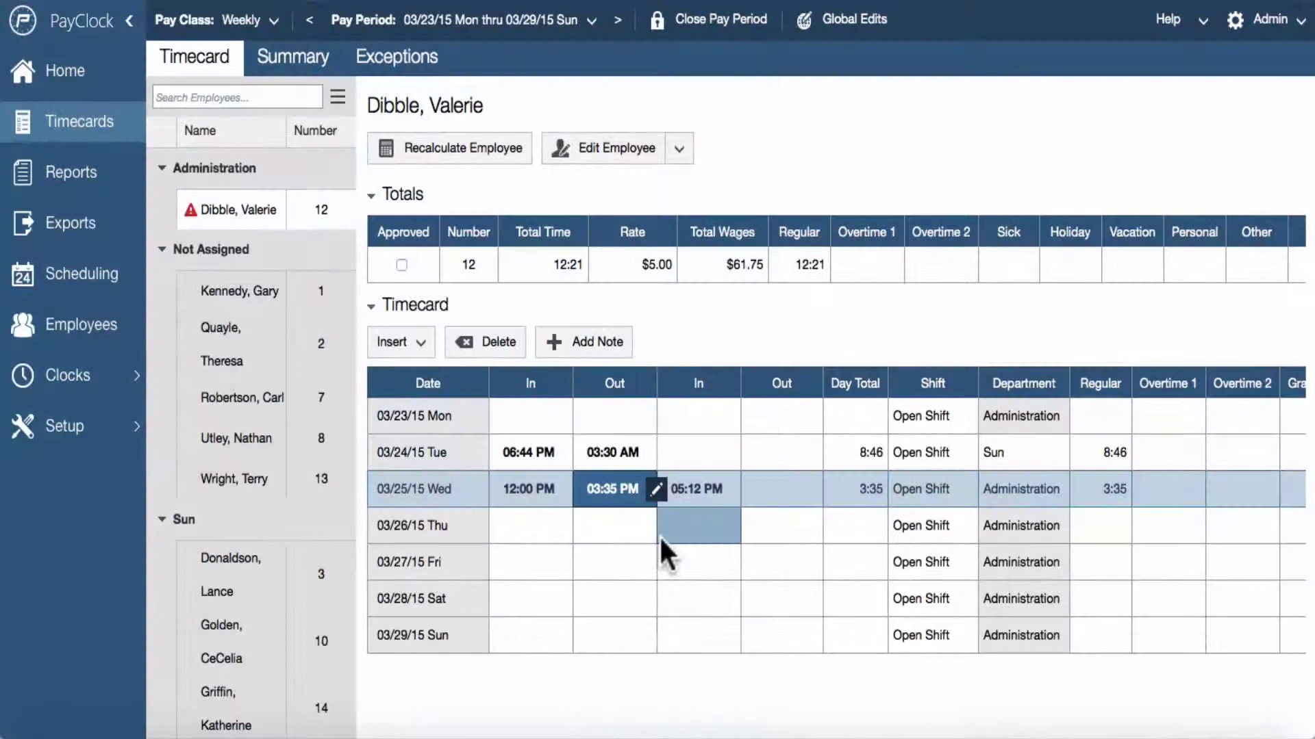
Step: Change Wednesday's second In punch from 05:12 to 6:30
left_click(689, 486)
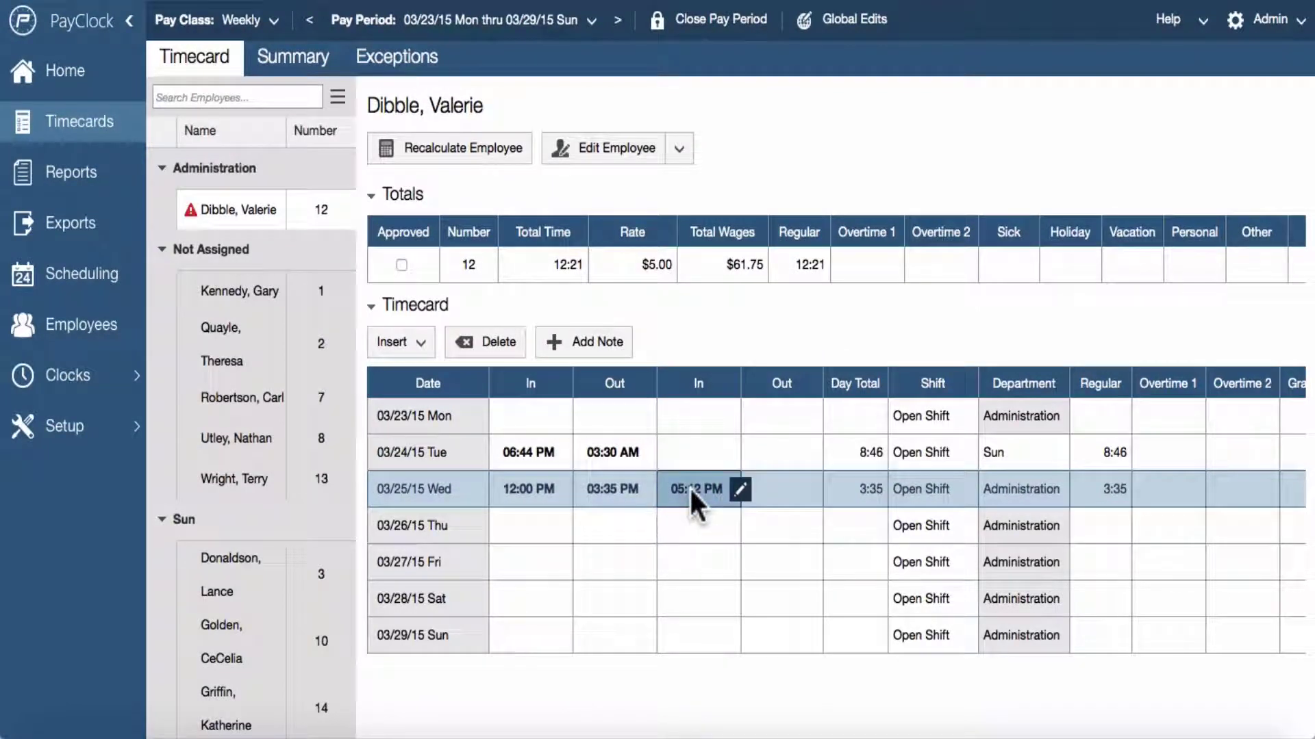
left_click(688, 486)
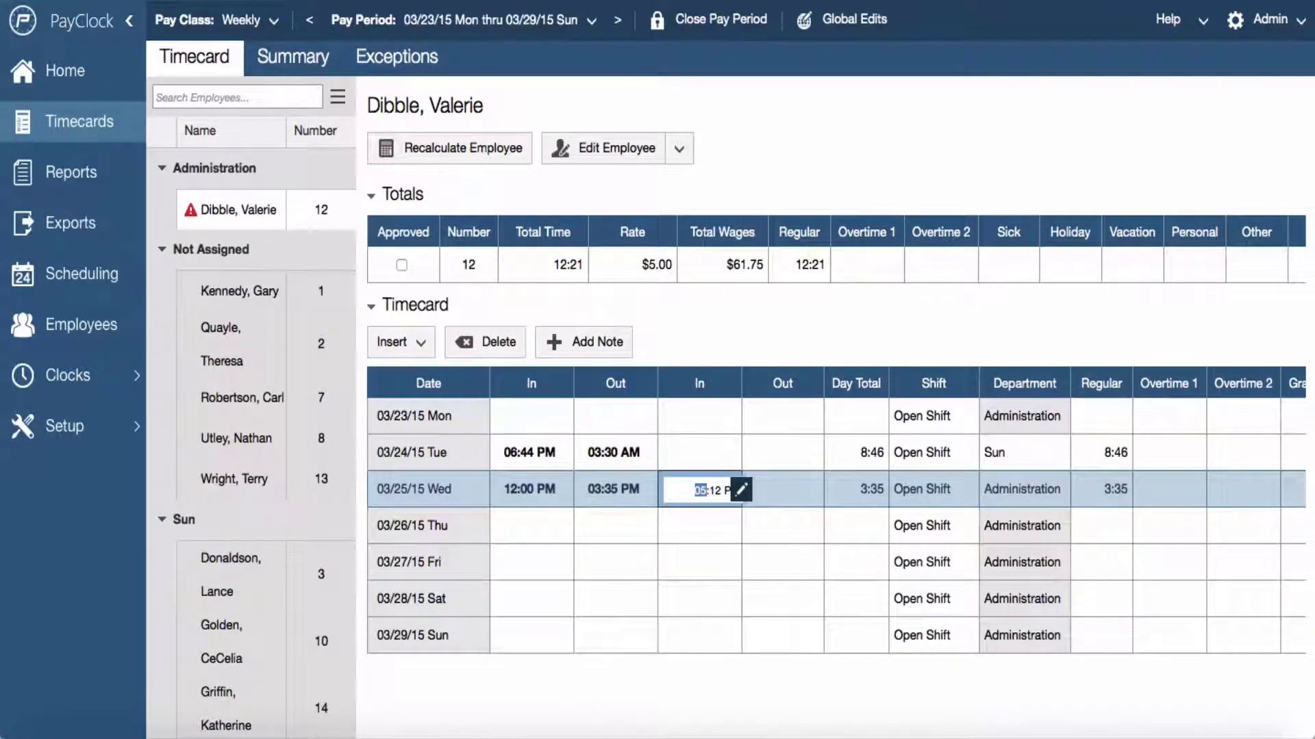
type("6:30")
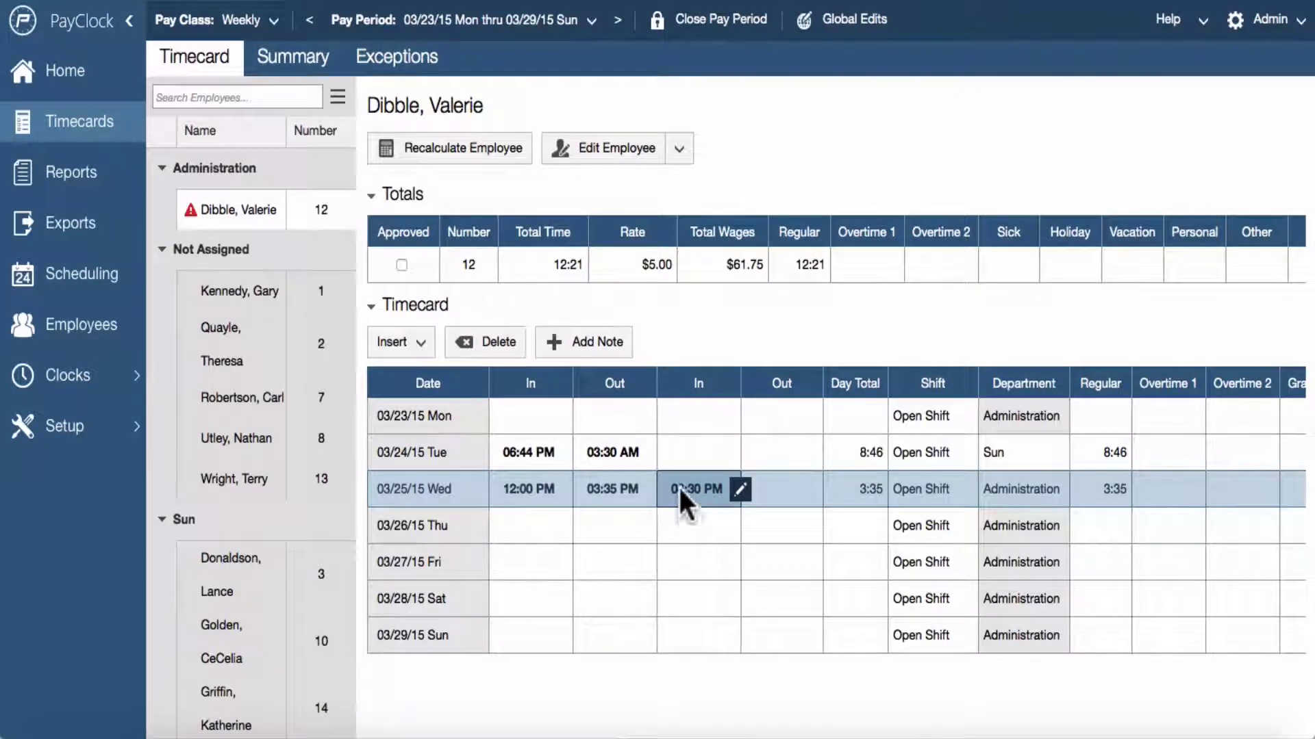
Step: Delete Wednesday's 06:30 PM In punch and confirm the deletion
left_click(678, 488)
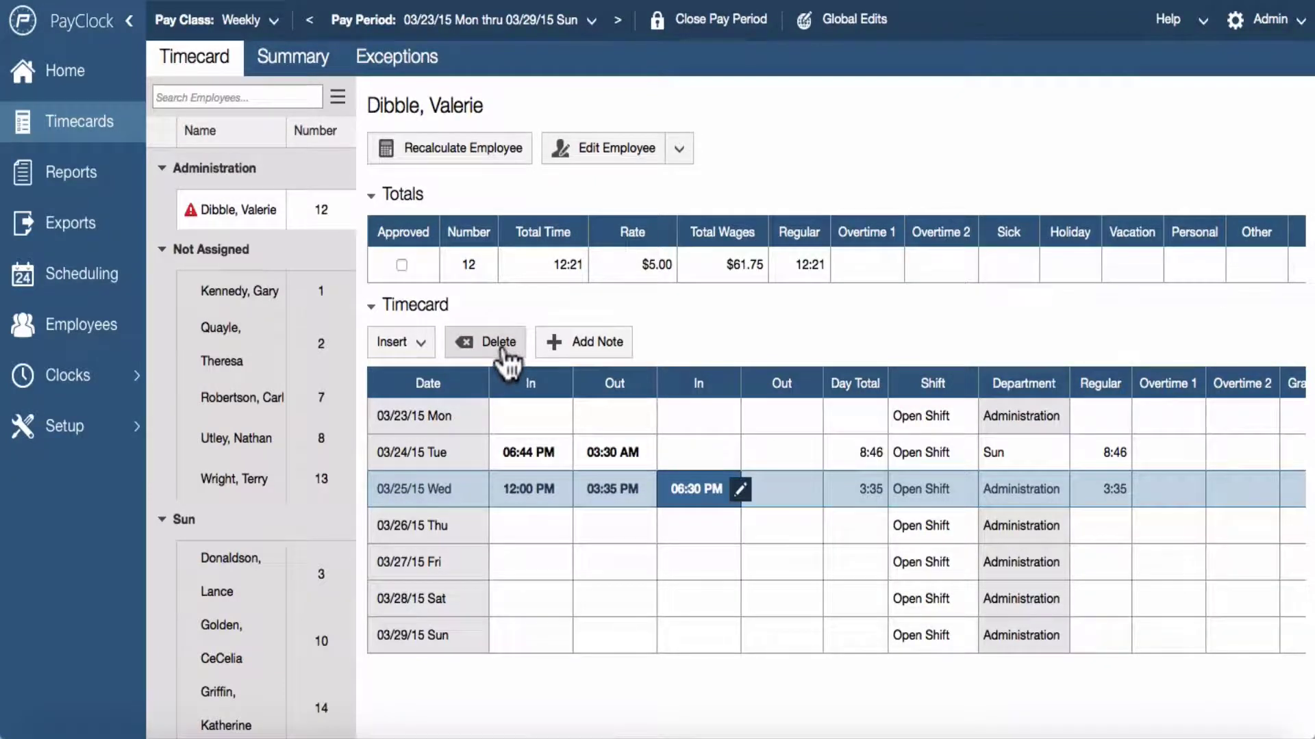
left_click(499, 342)
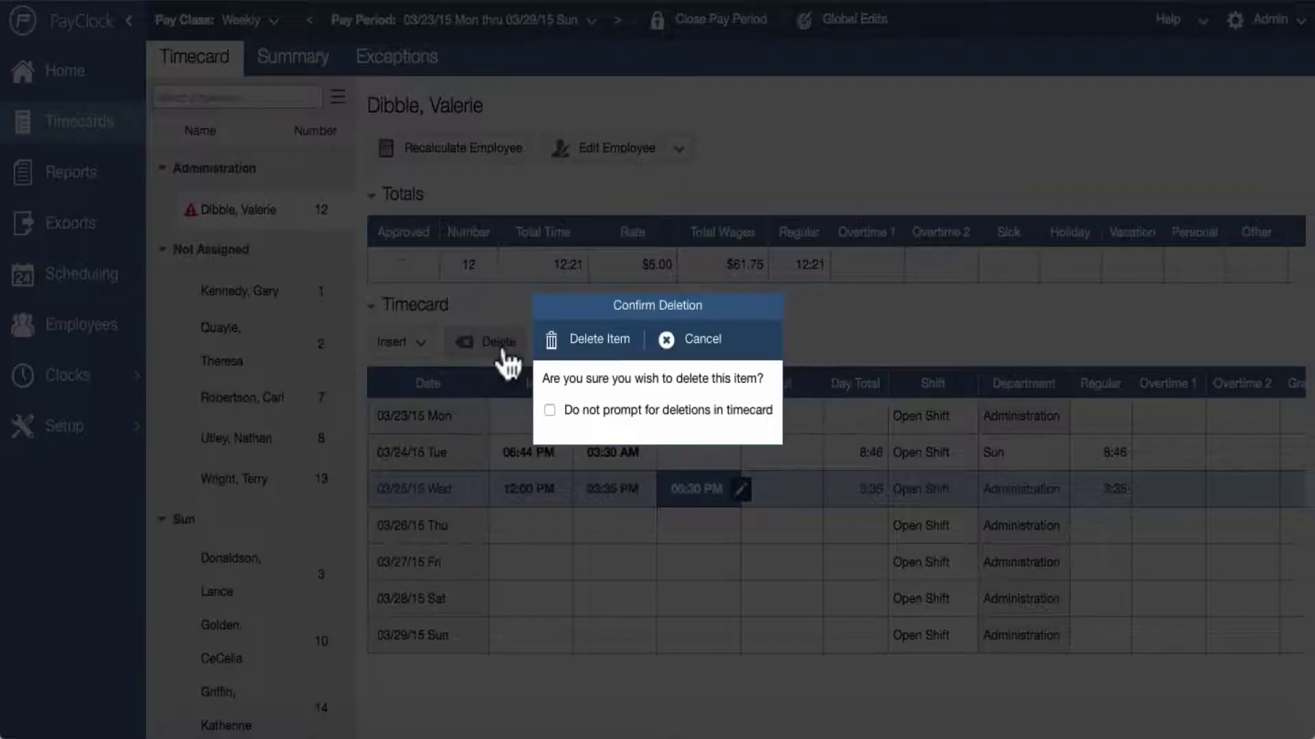
left_click(569, 348)
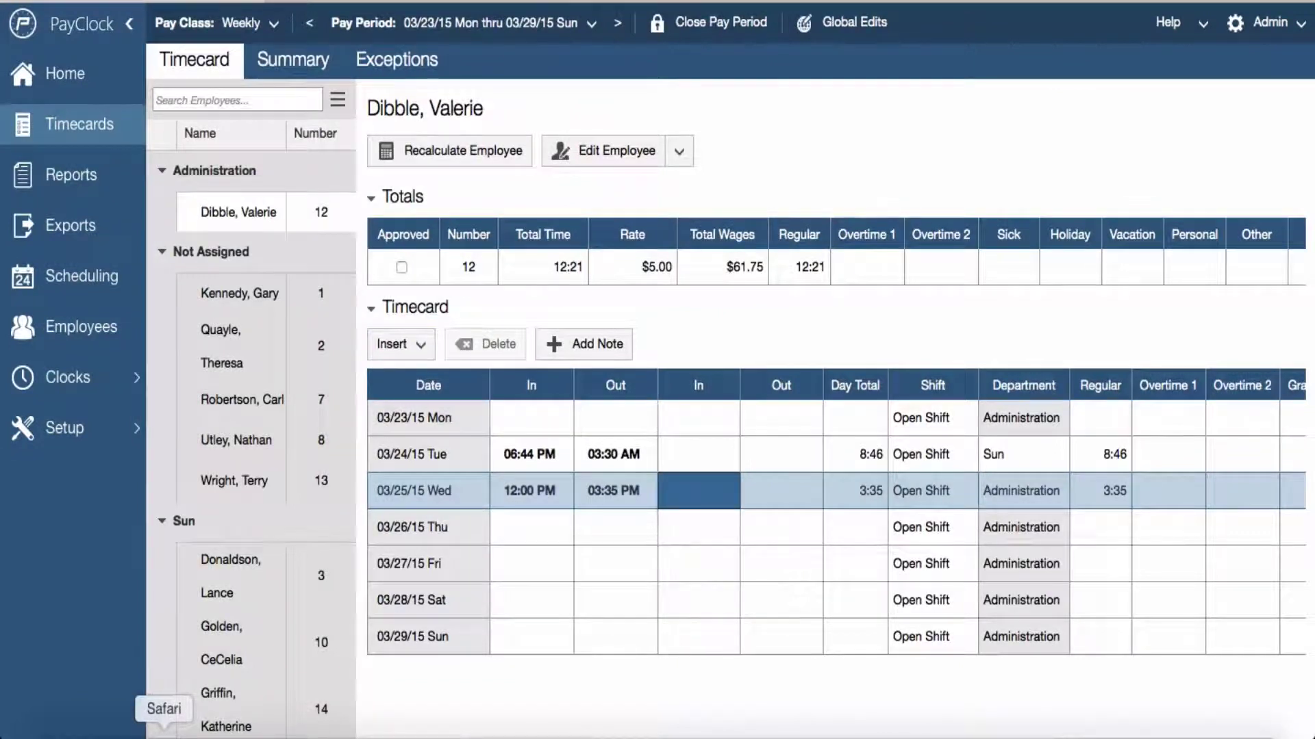
Step: Record 8 Sick hours on Thursday 03/26
scroll(631, 519, "right", 6)
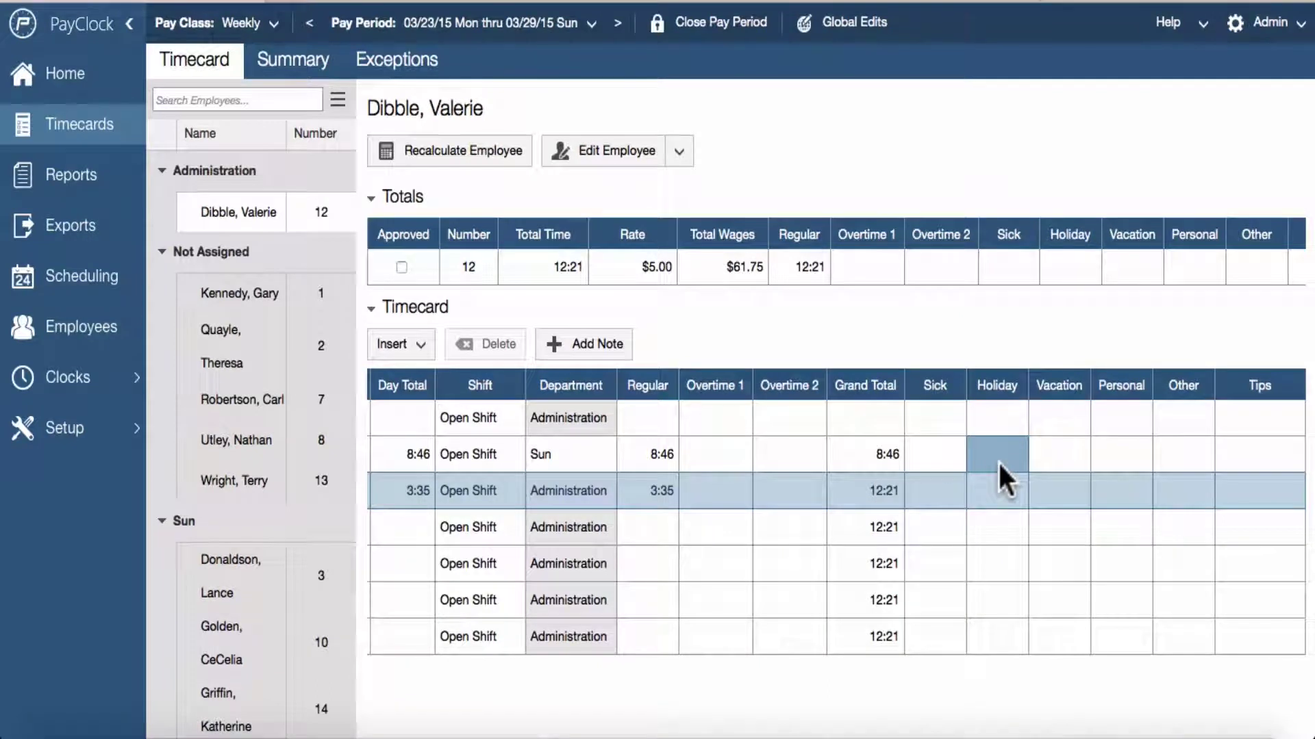
left_click(930, 526)
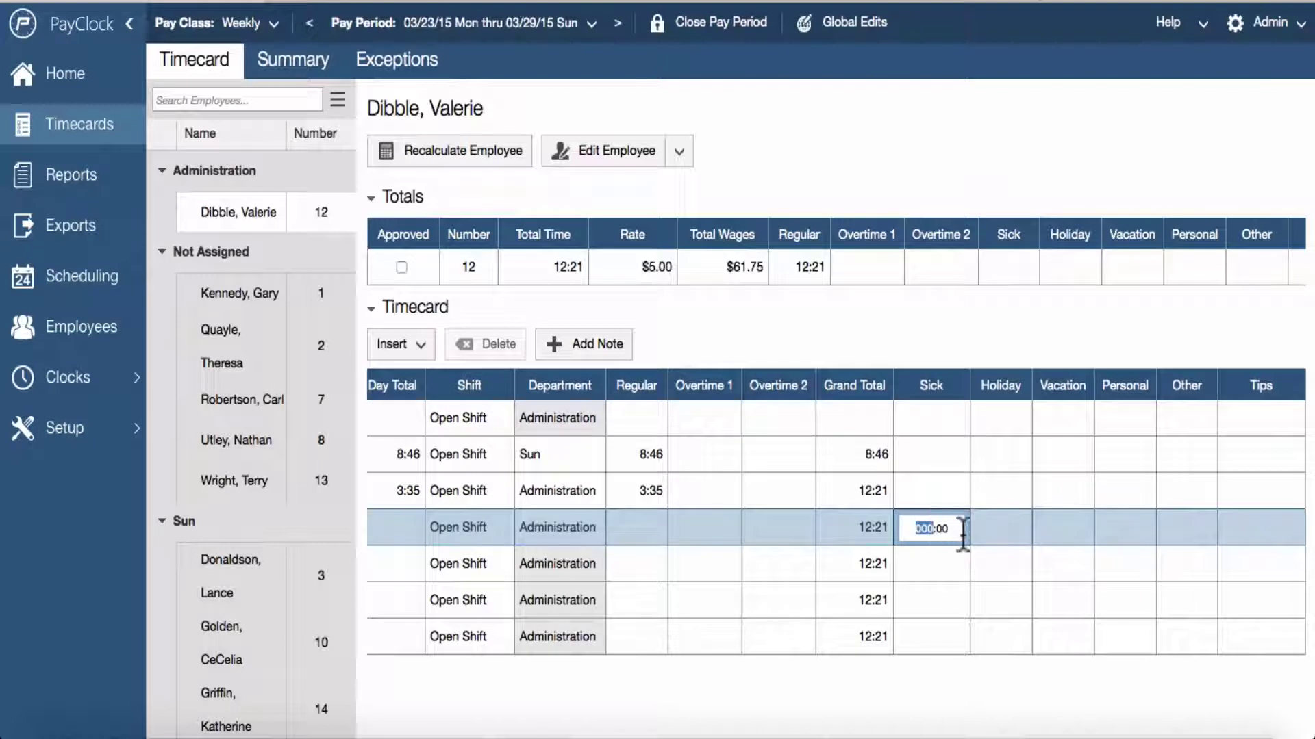
type("8")
key("Return")
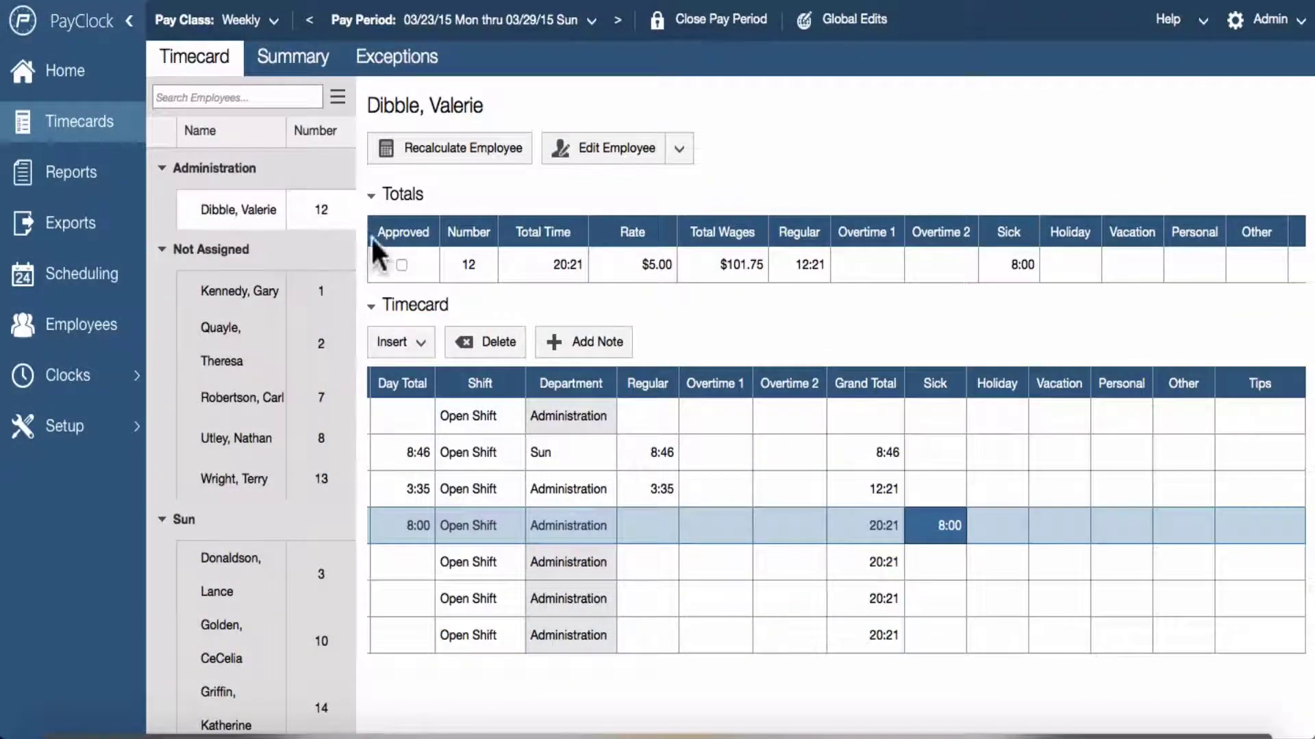
Step: Add an 8:00 Vacation non-work time entry dated Friday March 27
left_click(408, 346)
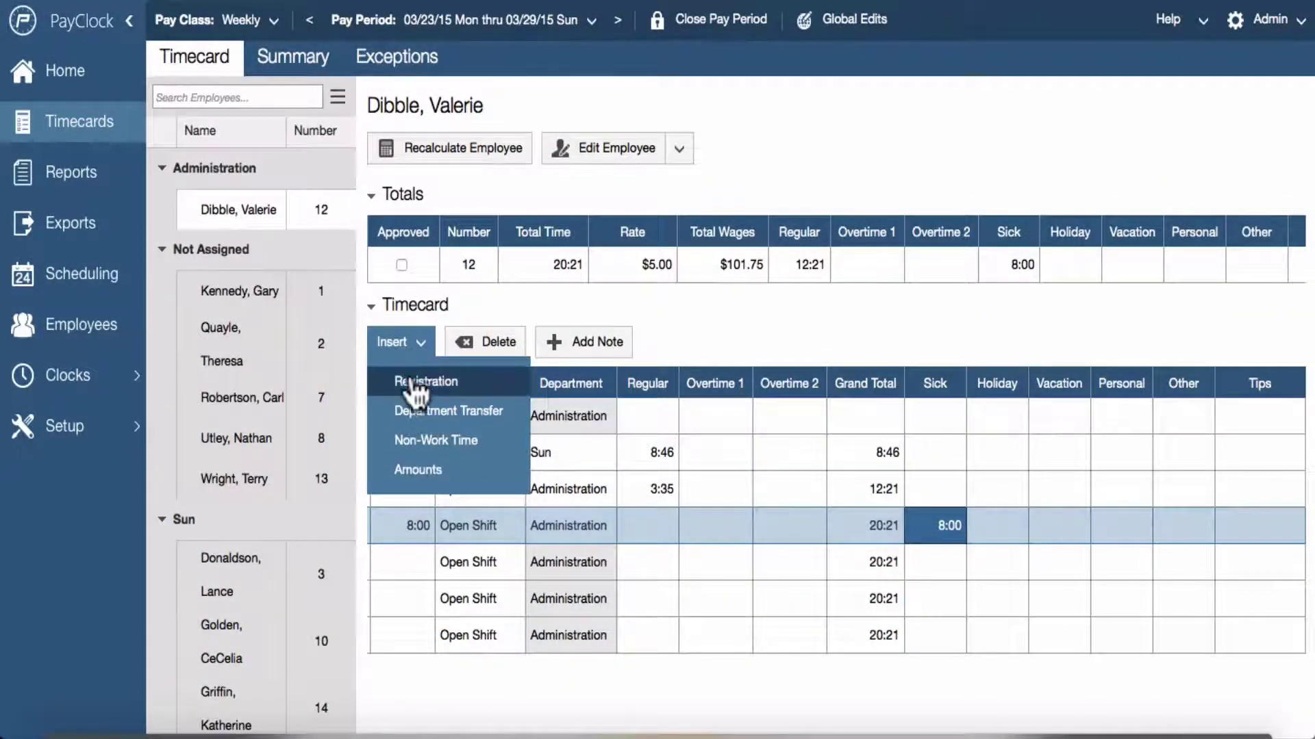
left_click(418, 442)
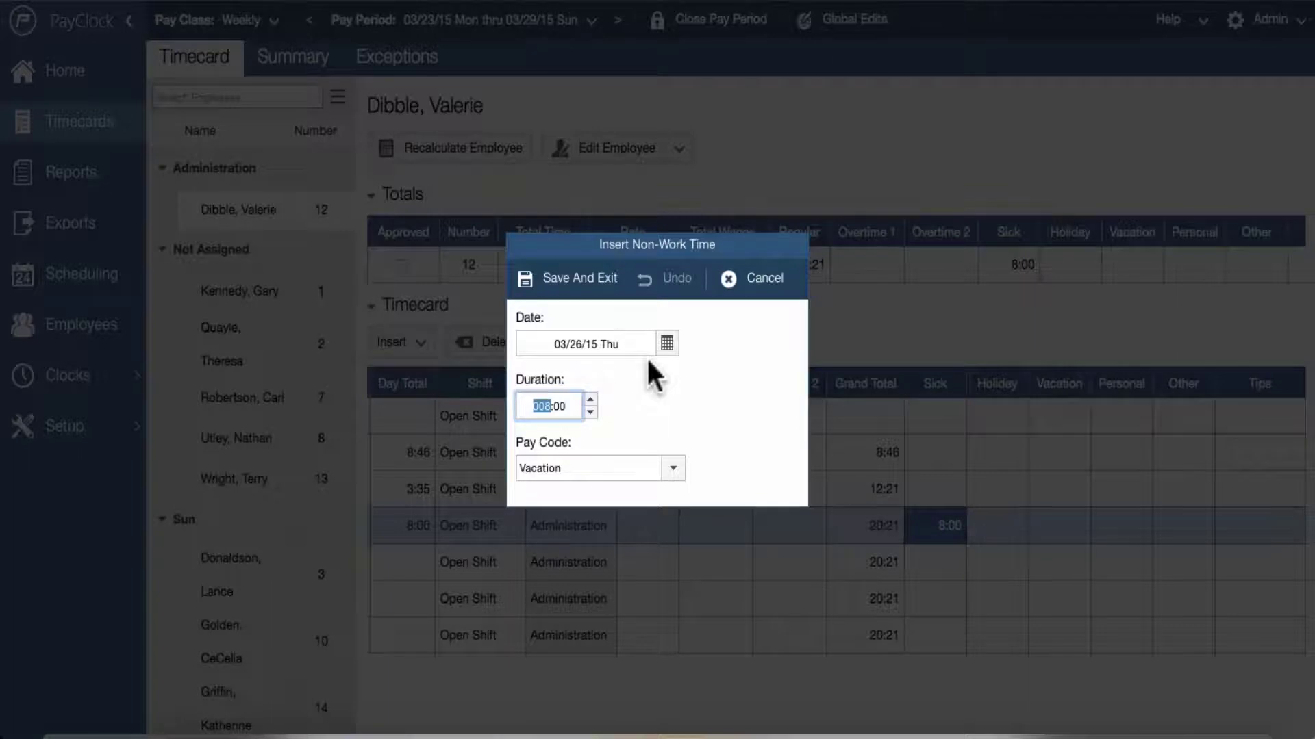
left_click(672, 464)
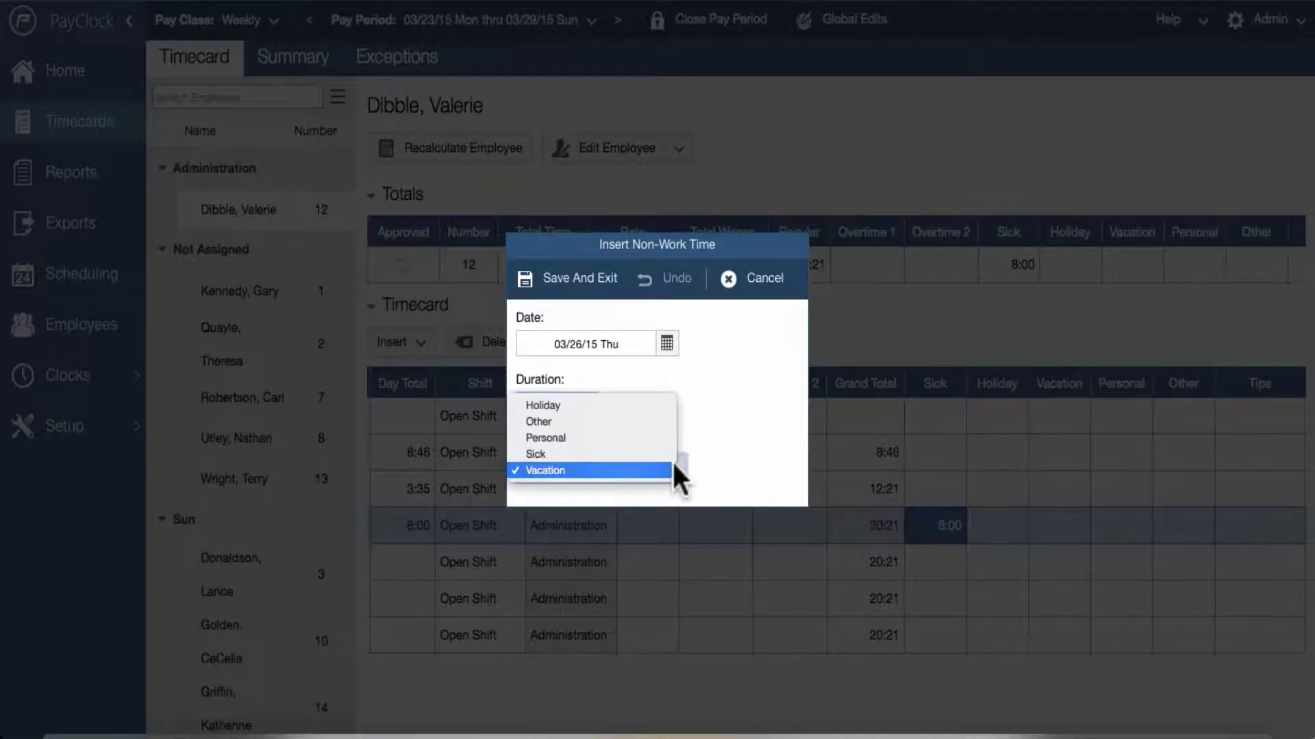
left_click(574, 469)
left_click(667, 344)
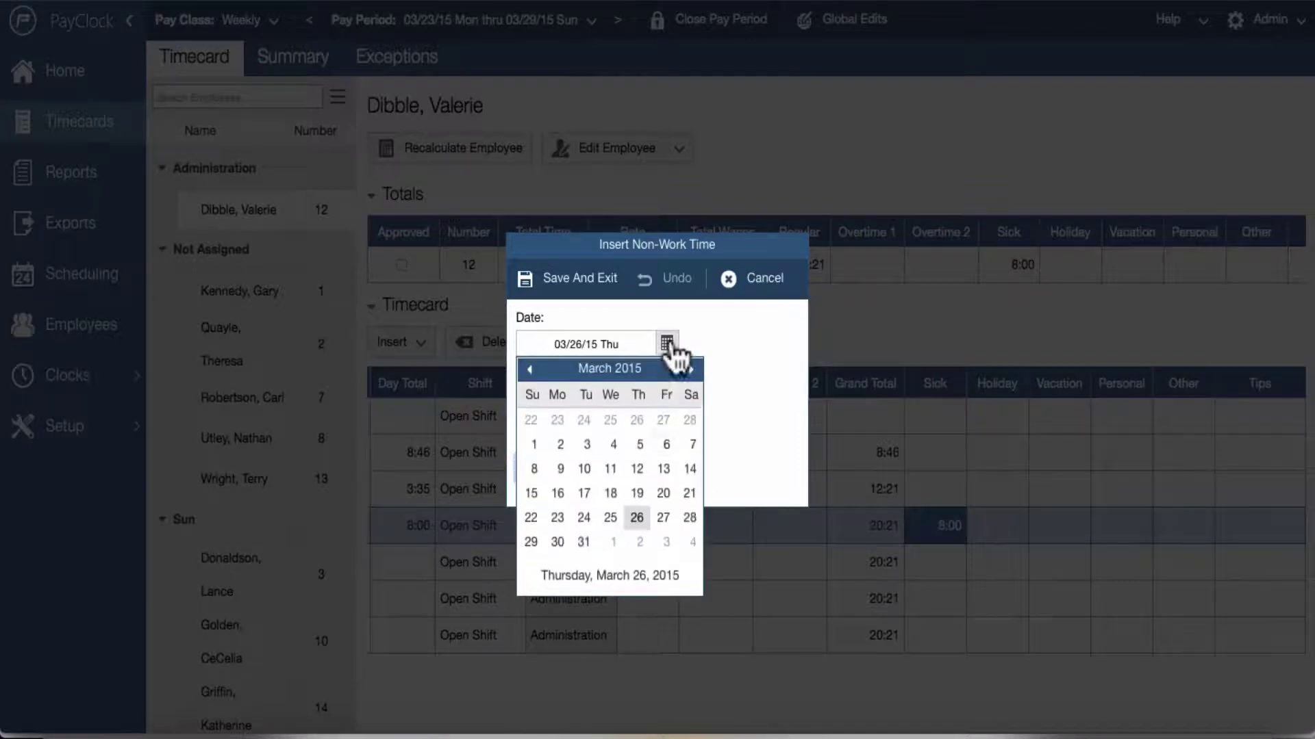
left_click(663, 517)
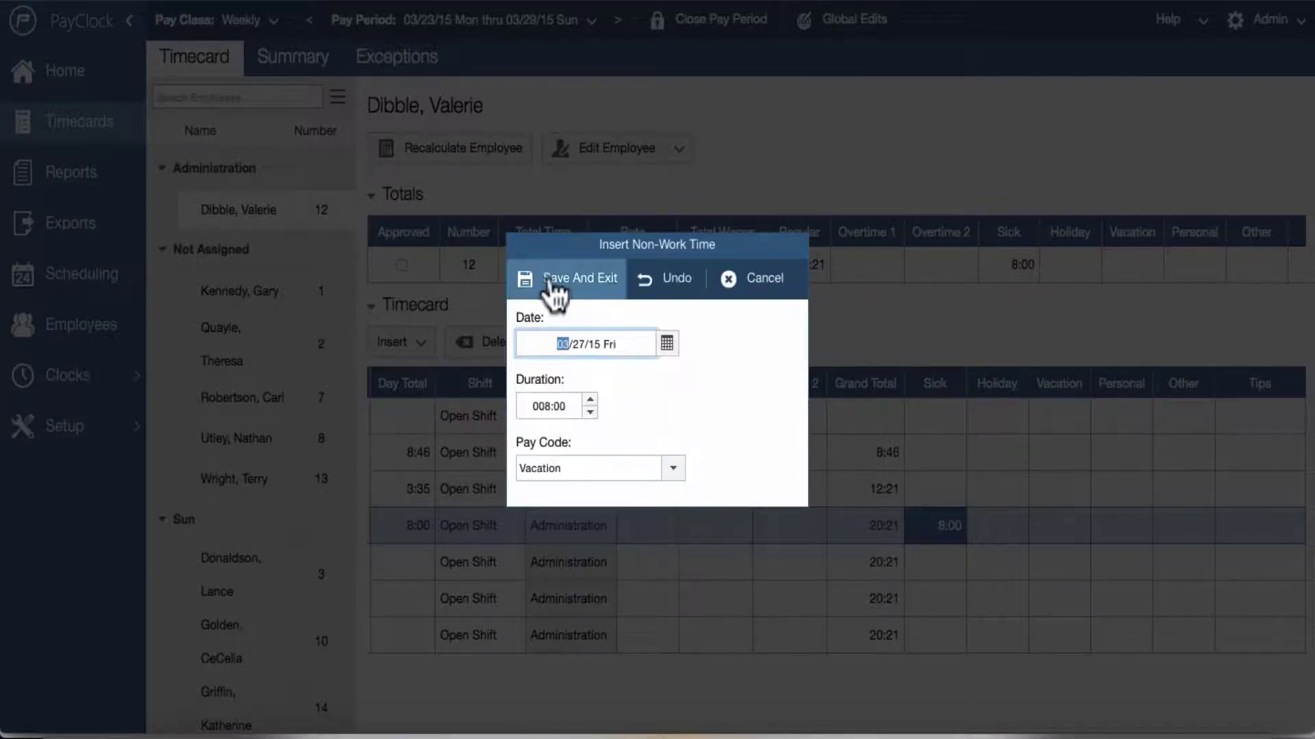
left_click(549, 281)
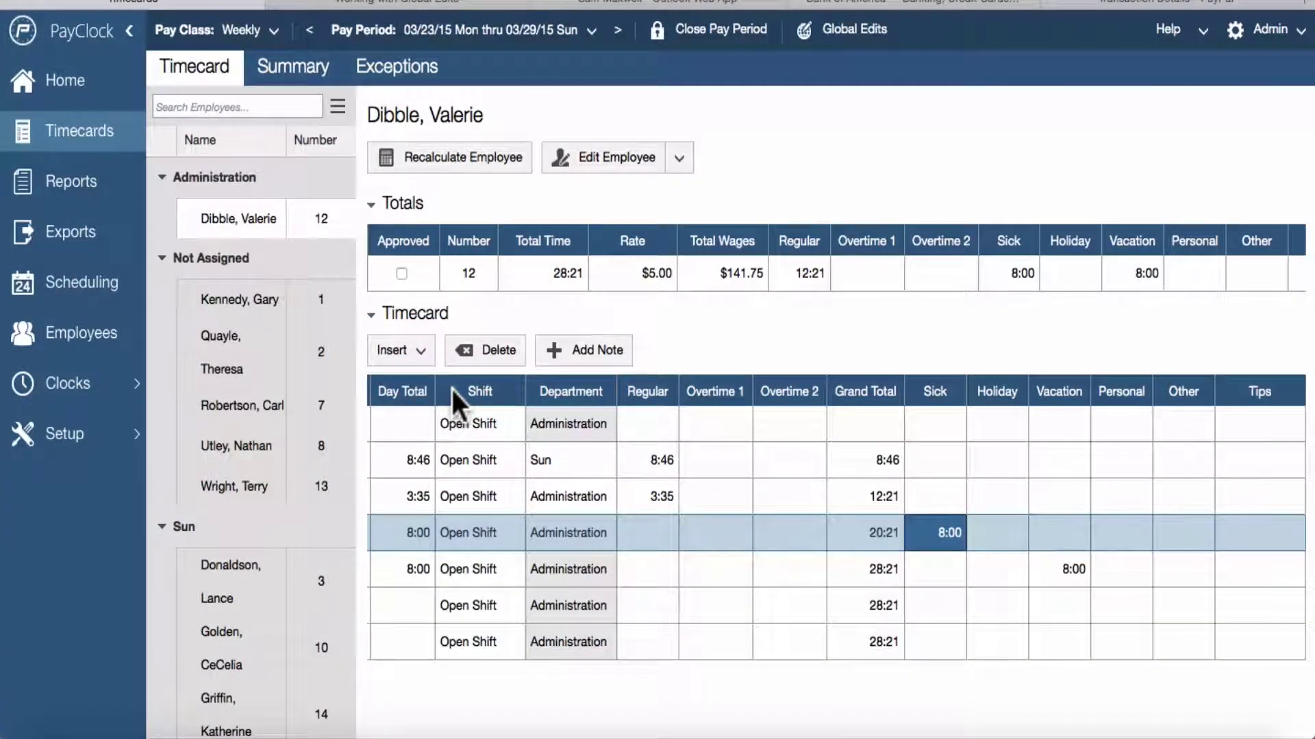
Step: Change Thursday's Sick hours from 8 to 12
left_click(942, 535)
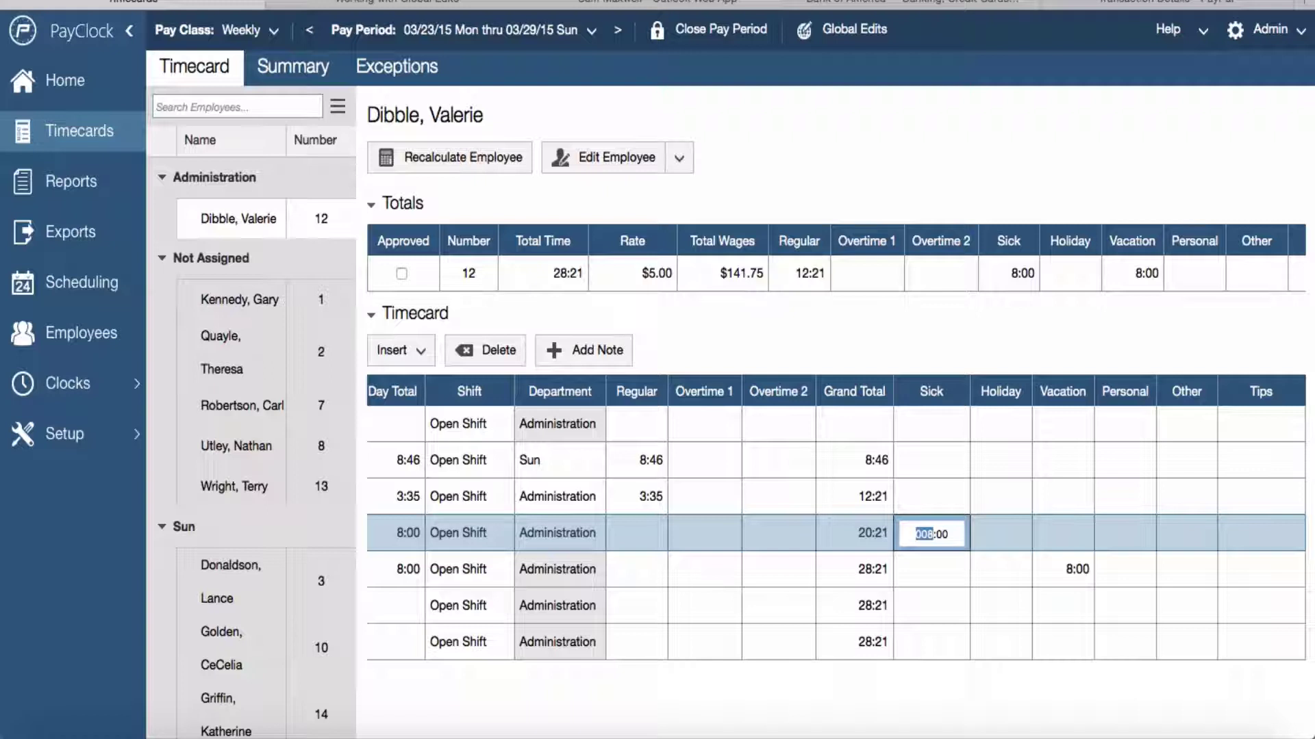
type("2")
key("Return")
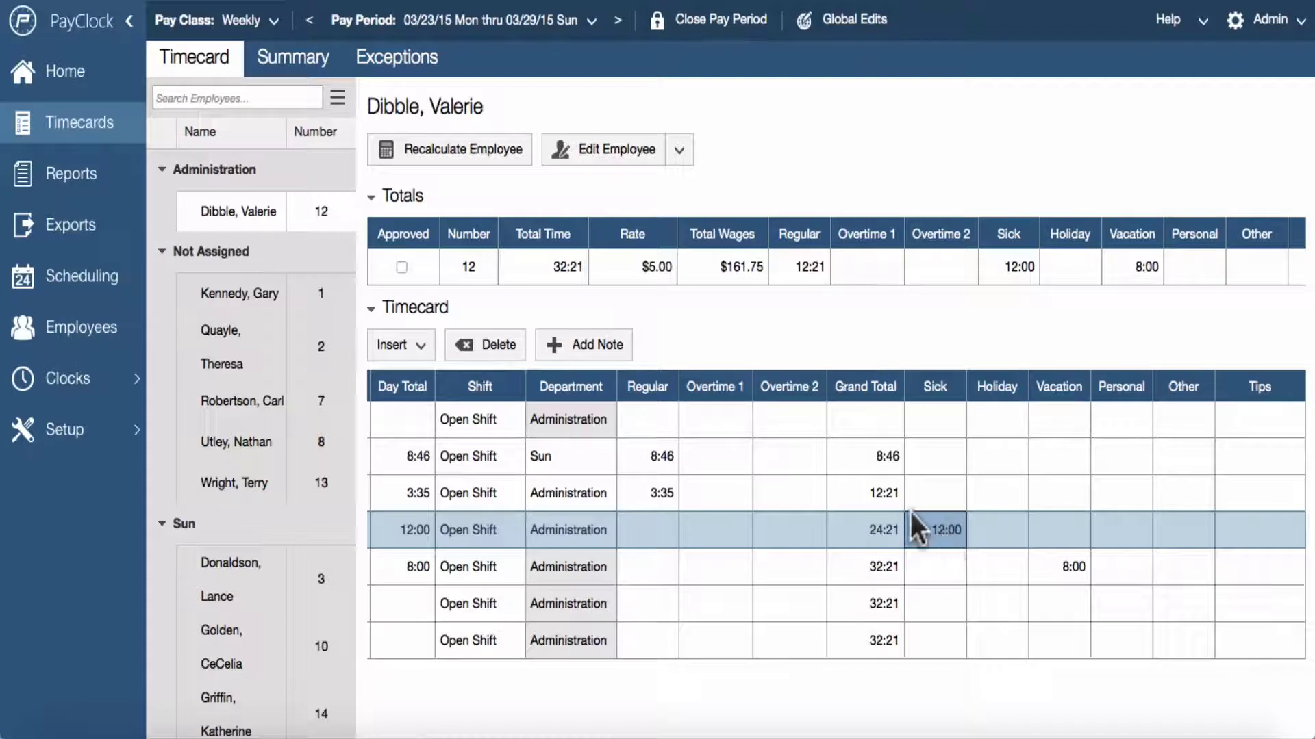
Step: Delete Thursday's Sick hours entry, confirming the deletion
left_click(506, 348)
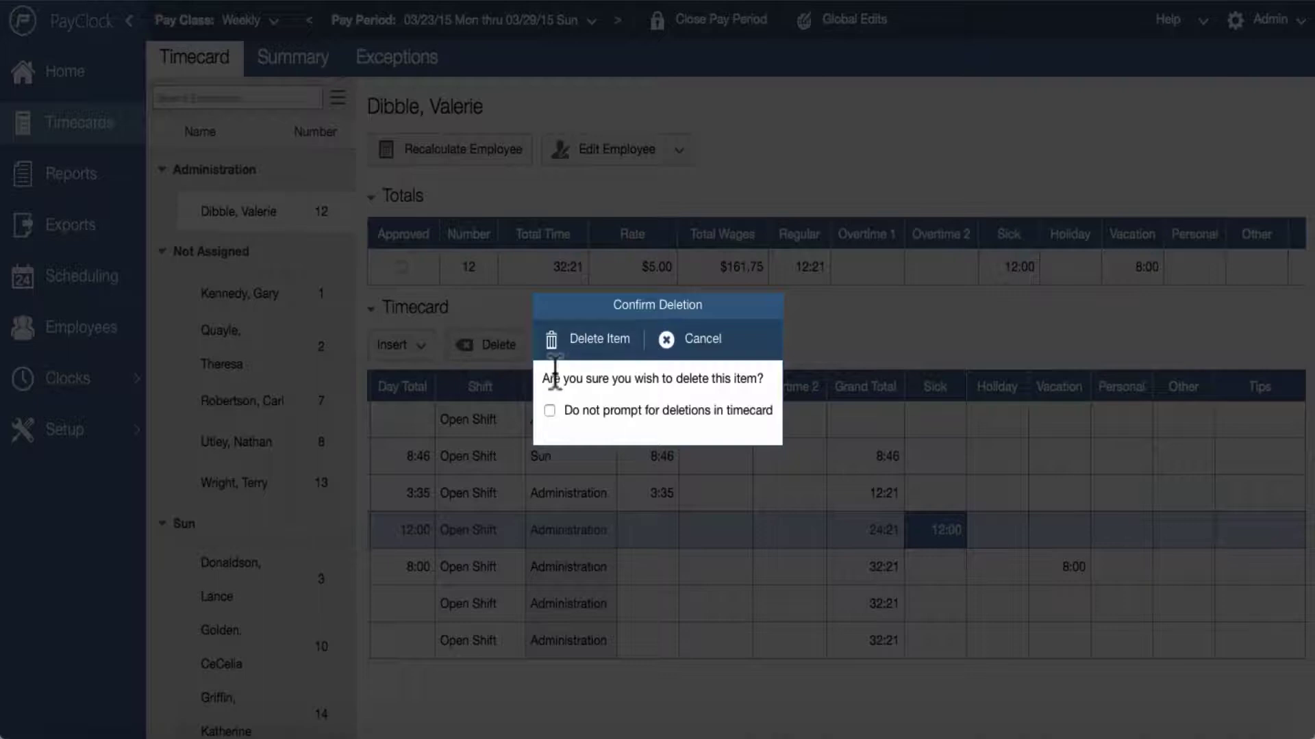
left_click(598, 340)
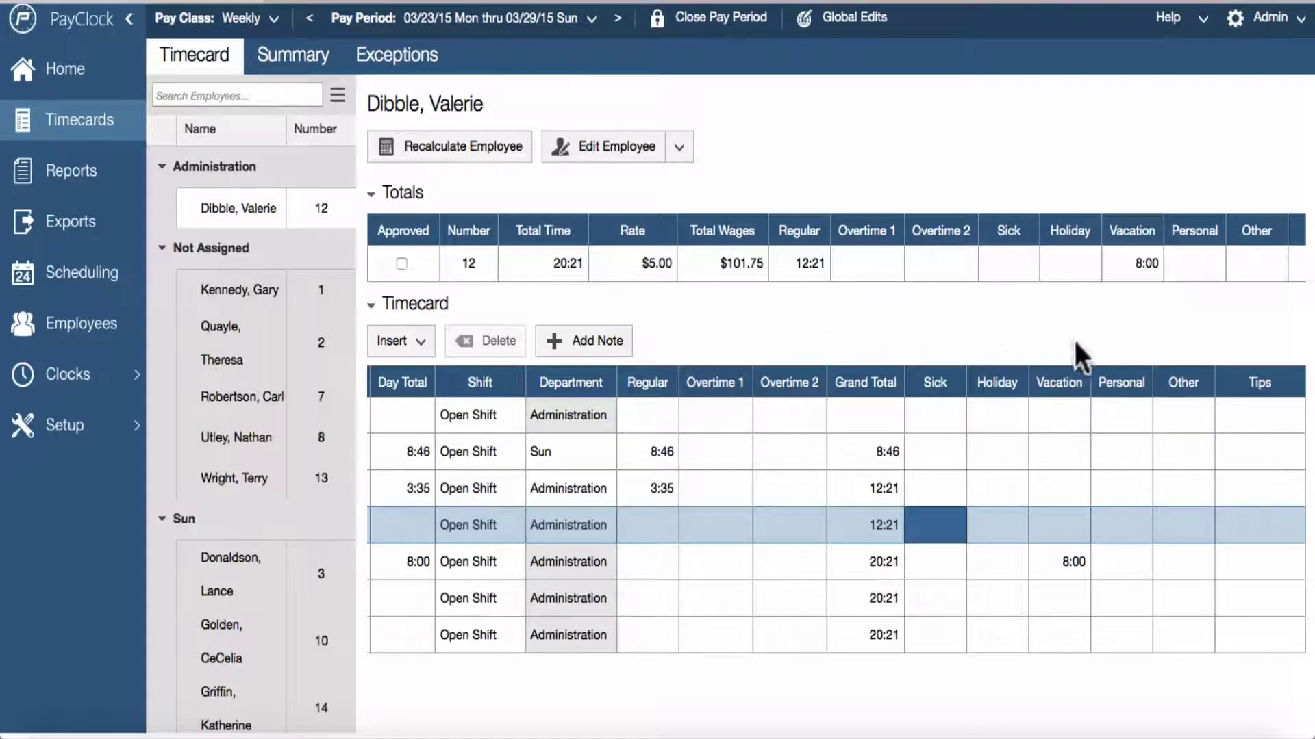
left_click(1259, 417)
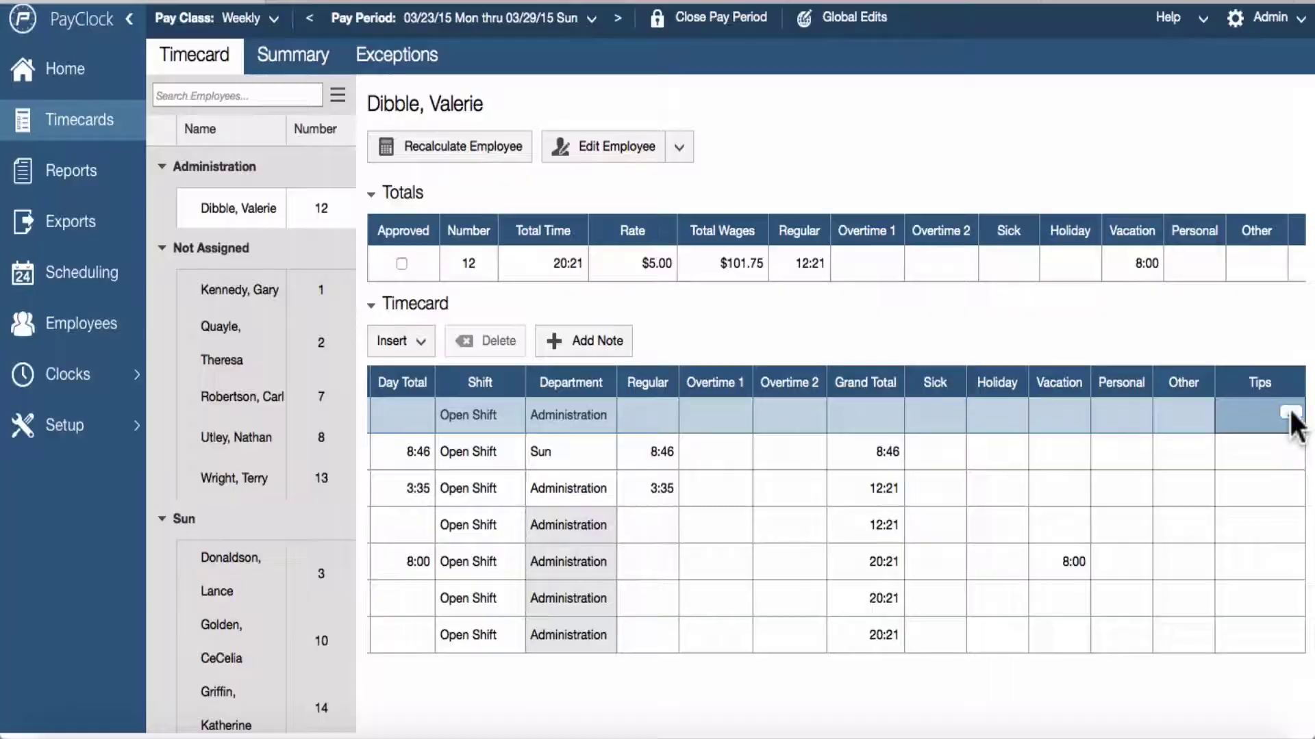
Step: Add a new Monday 03/23 tip amount, entering 30.00, and save it
left_click(1291, 412)
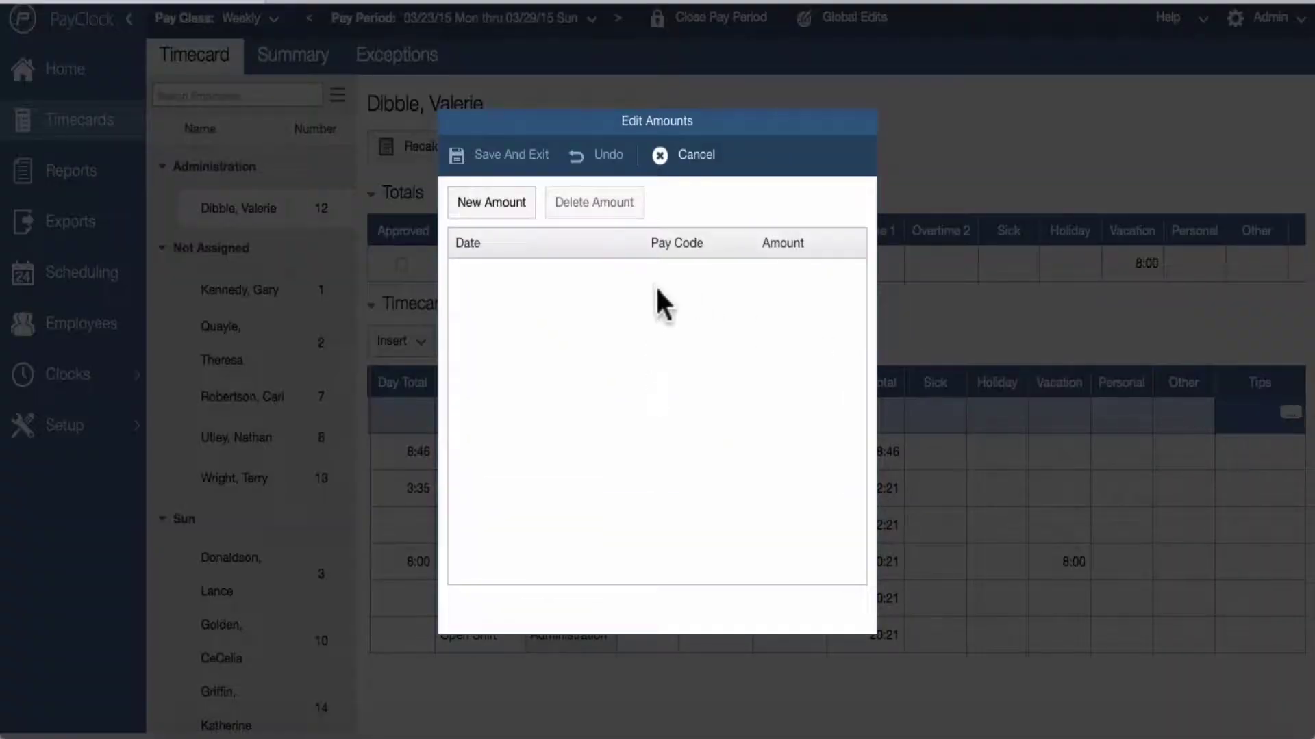
left_click(505, 210)
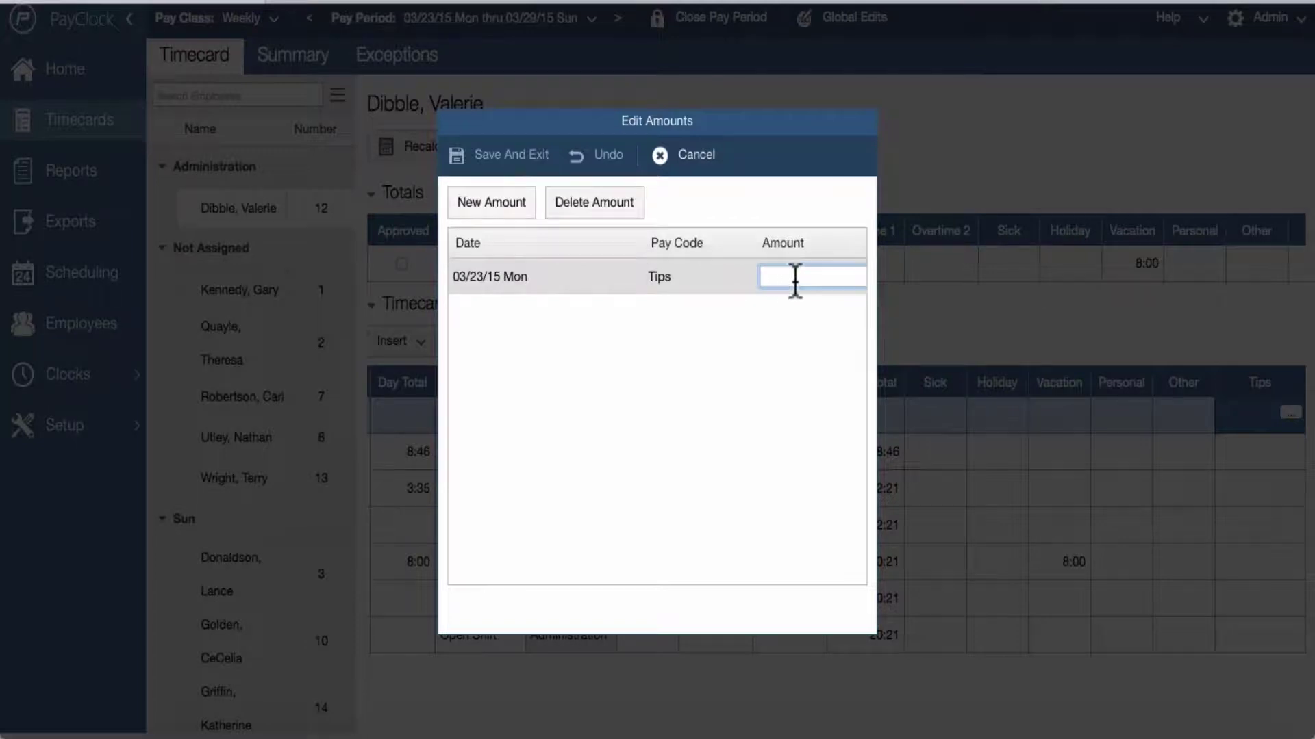
type("30.00")
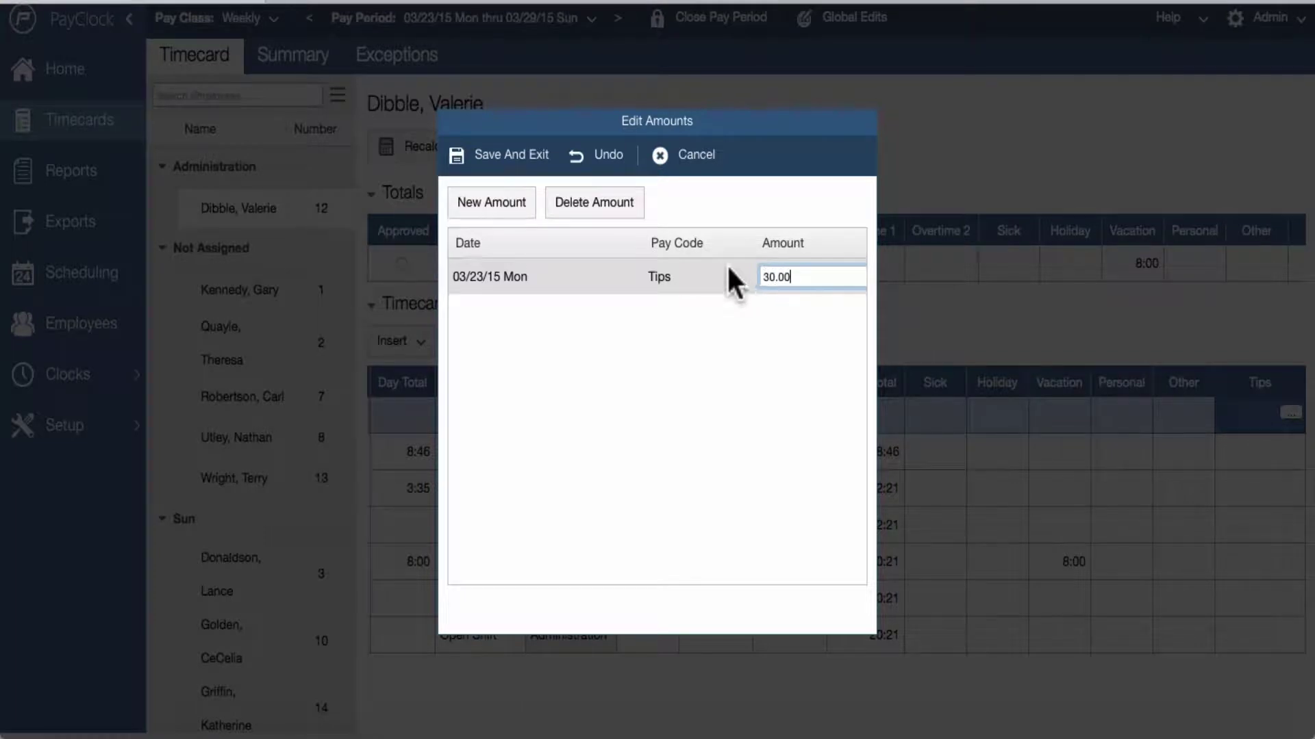
left_click(521, 165)
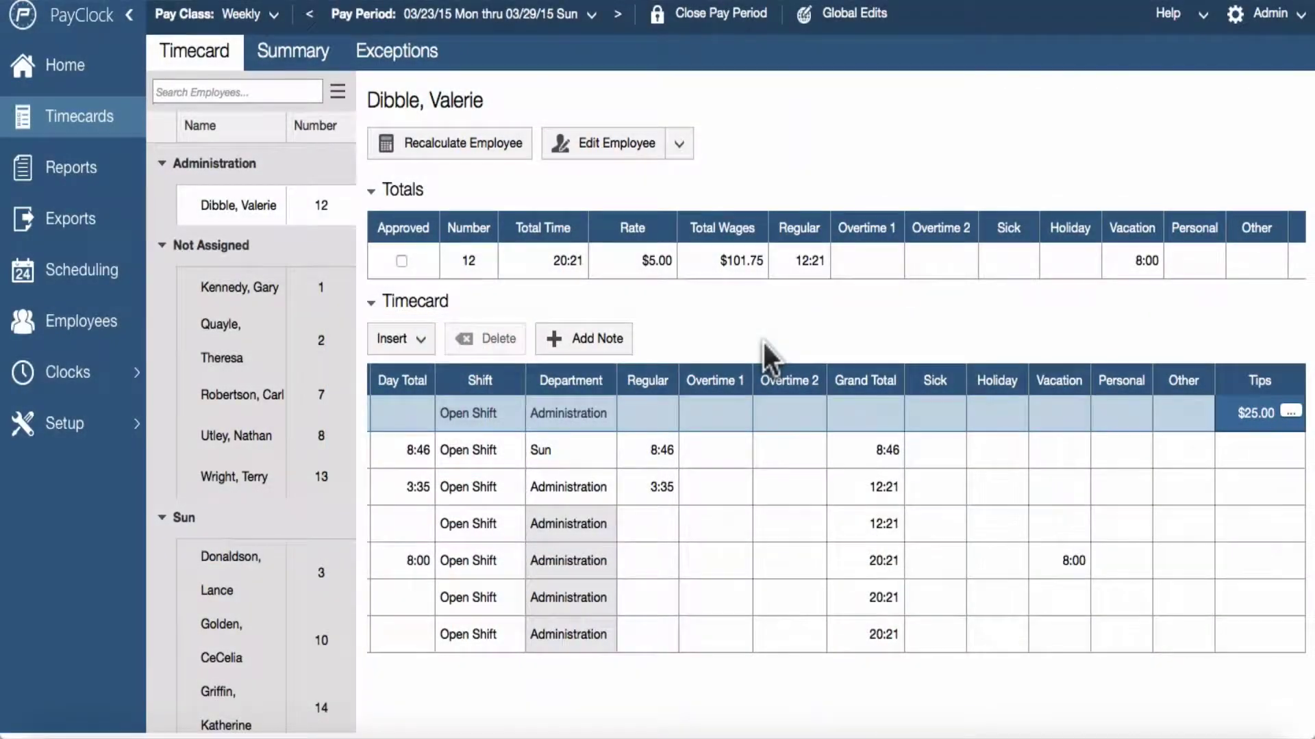
left_click(418, 340)
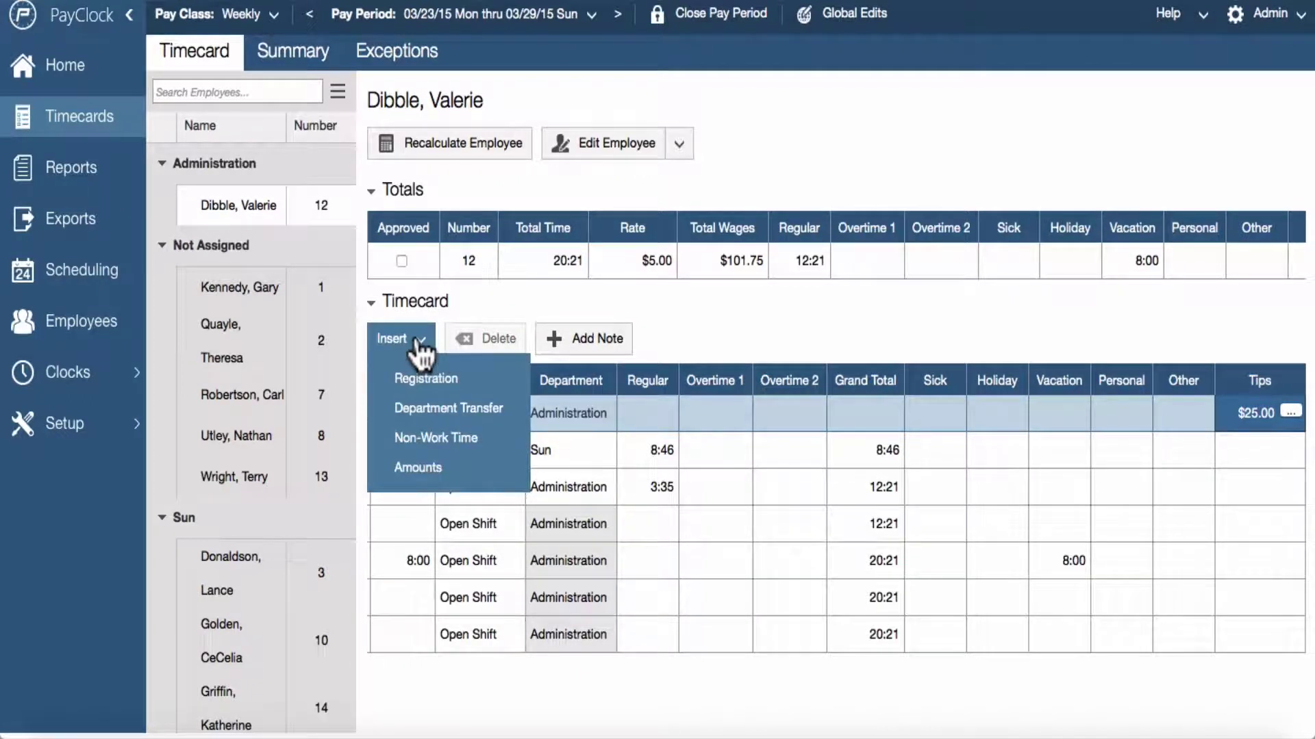
Step: Add a 10.00 Tips amount dated Friday 03/27 to the timecard and save it
left_click(414, 471)
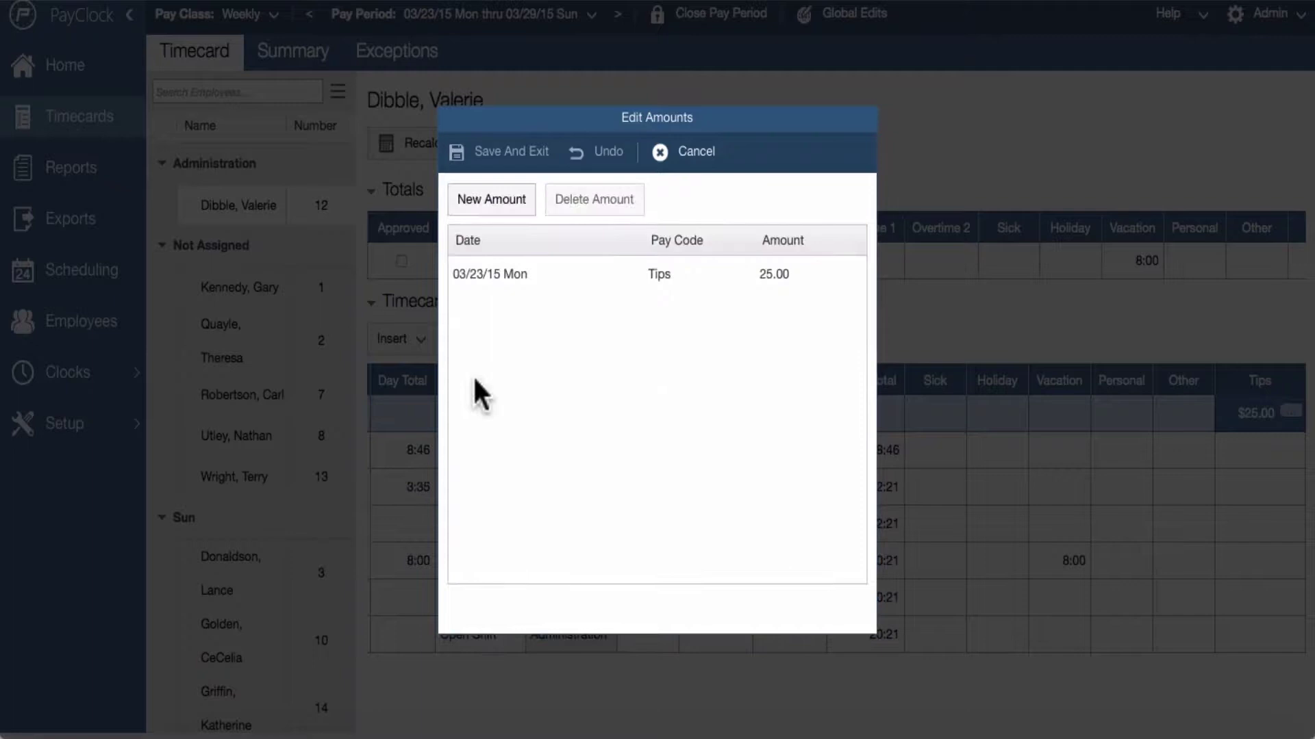
left_click(490, 205)
left_click(481, 307)
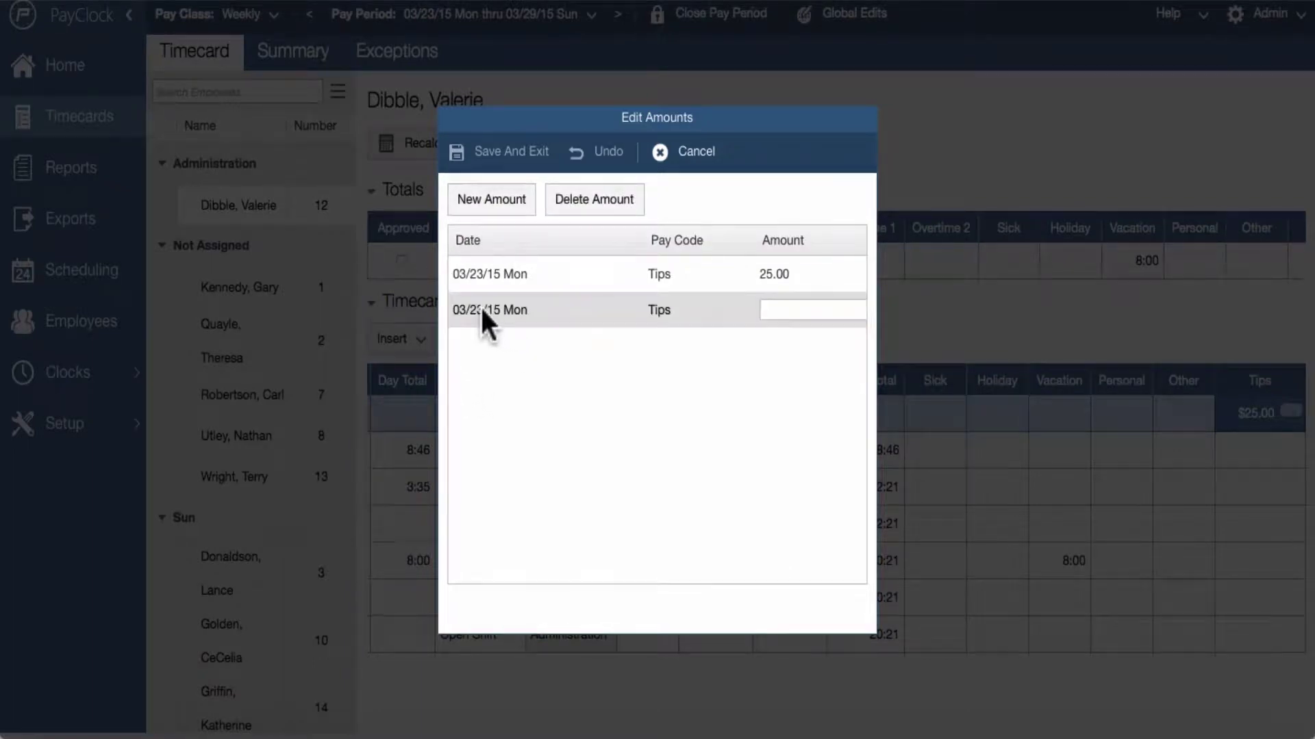
left_click(603, 314)
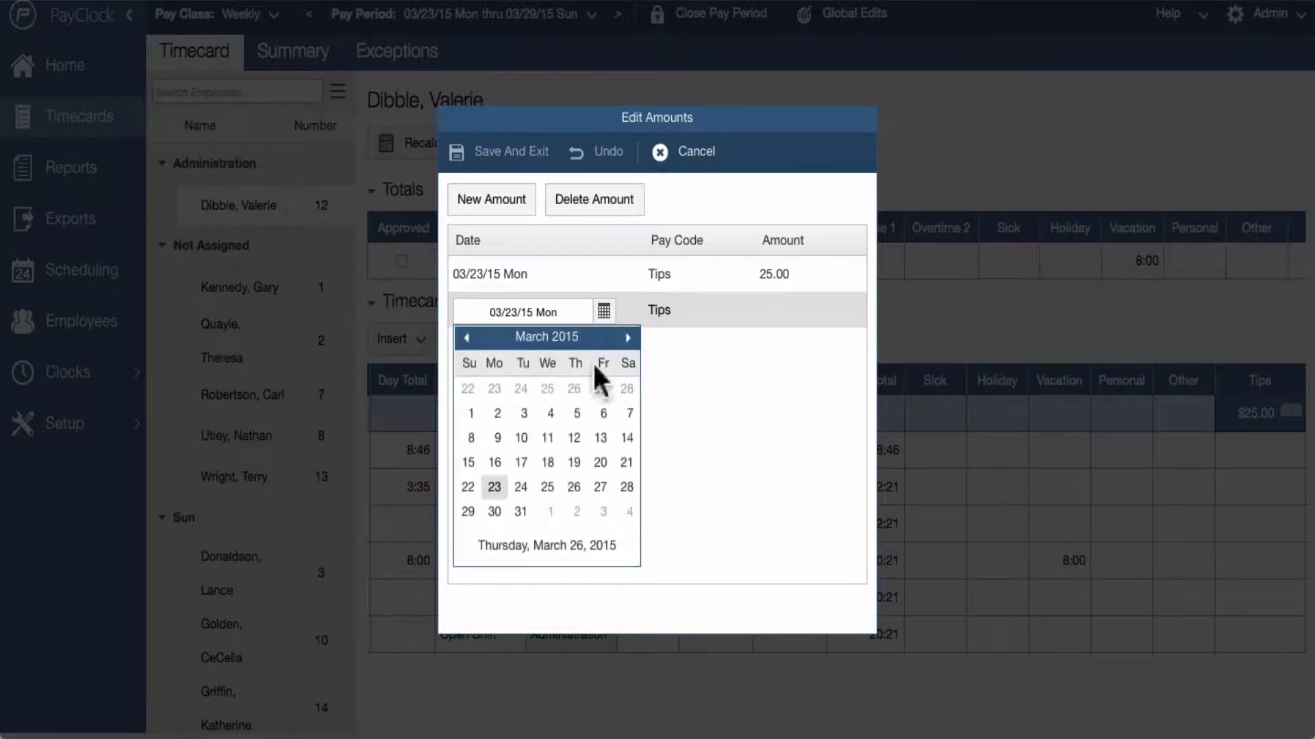
left_click(601, 486)
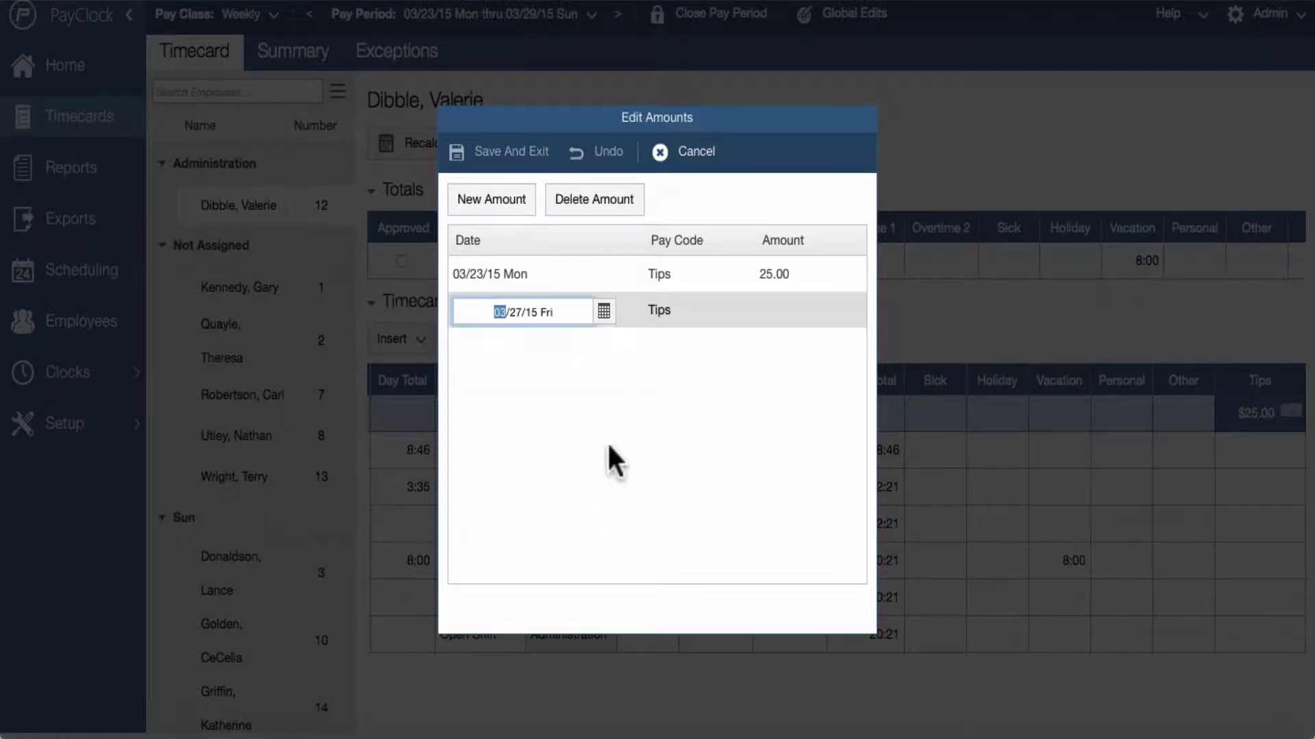
left_click(658, 312)
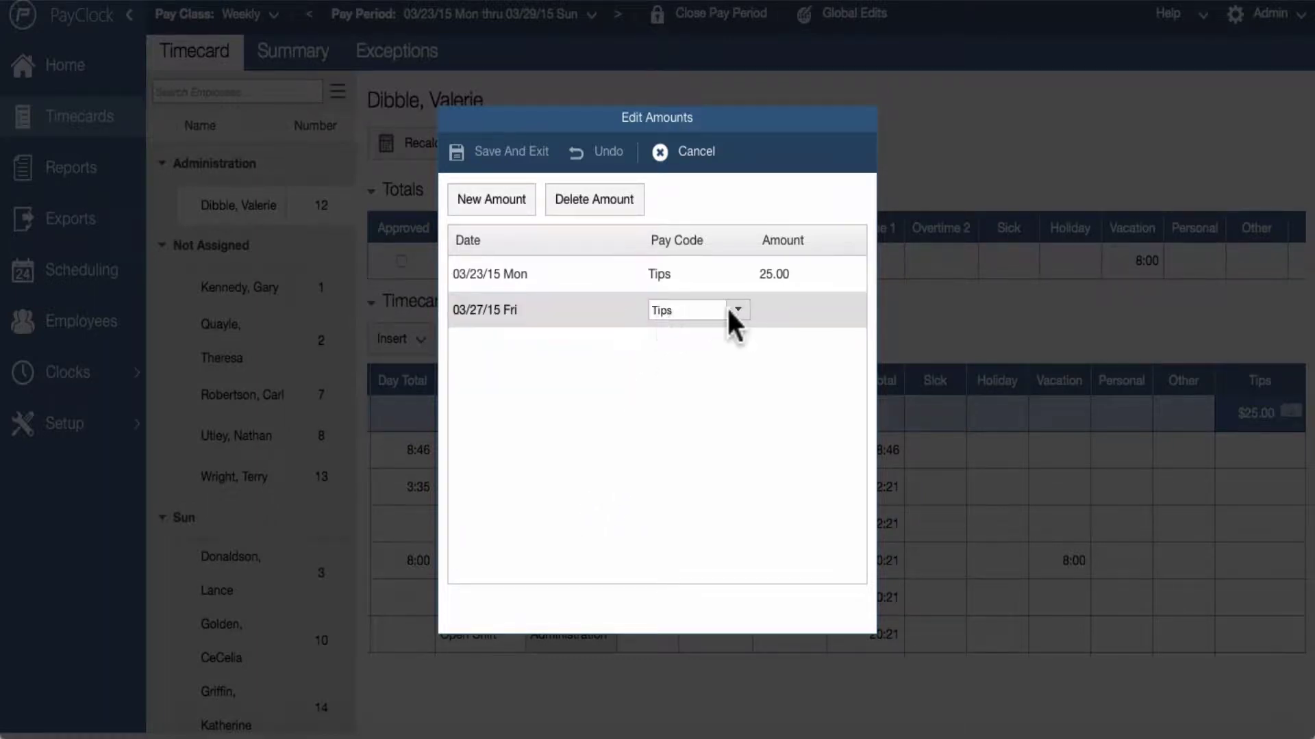
left_click(779, 309)
left_click(780, 311)
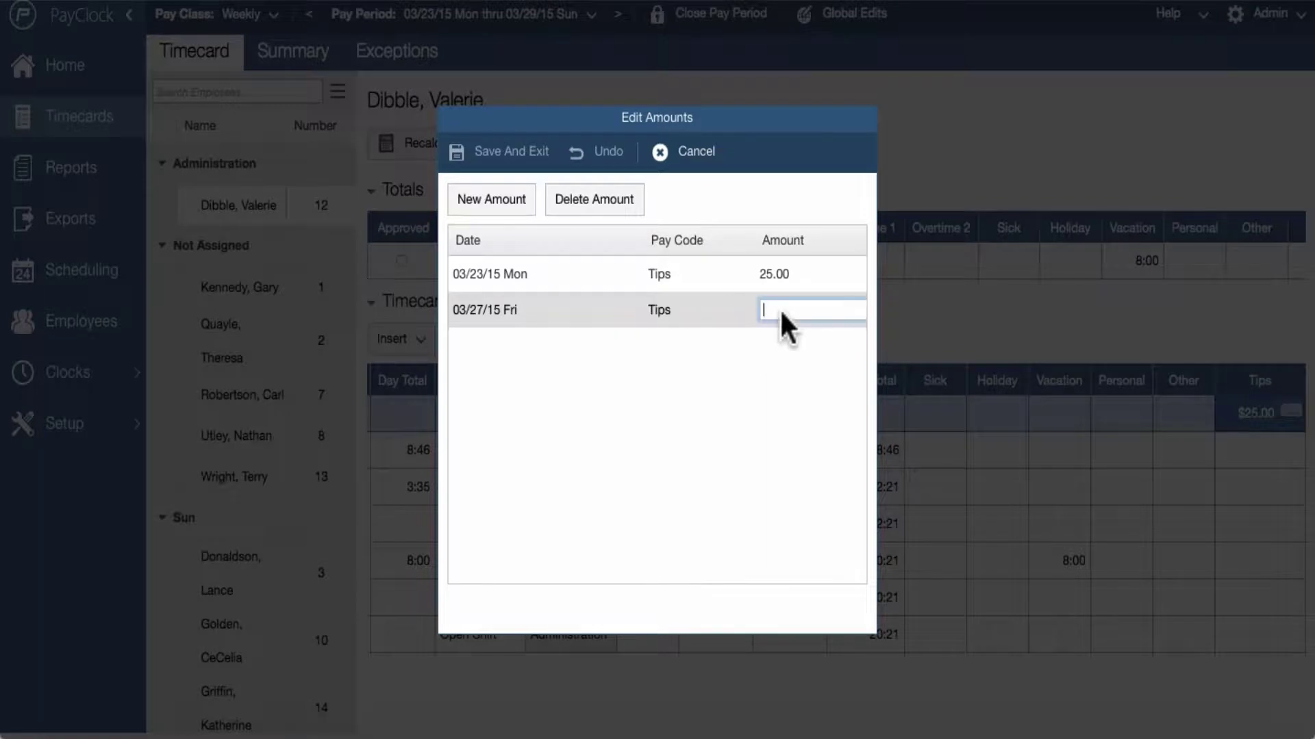
type("10.00")
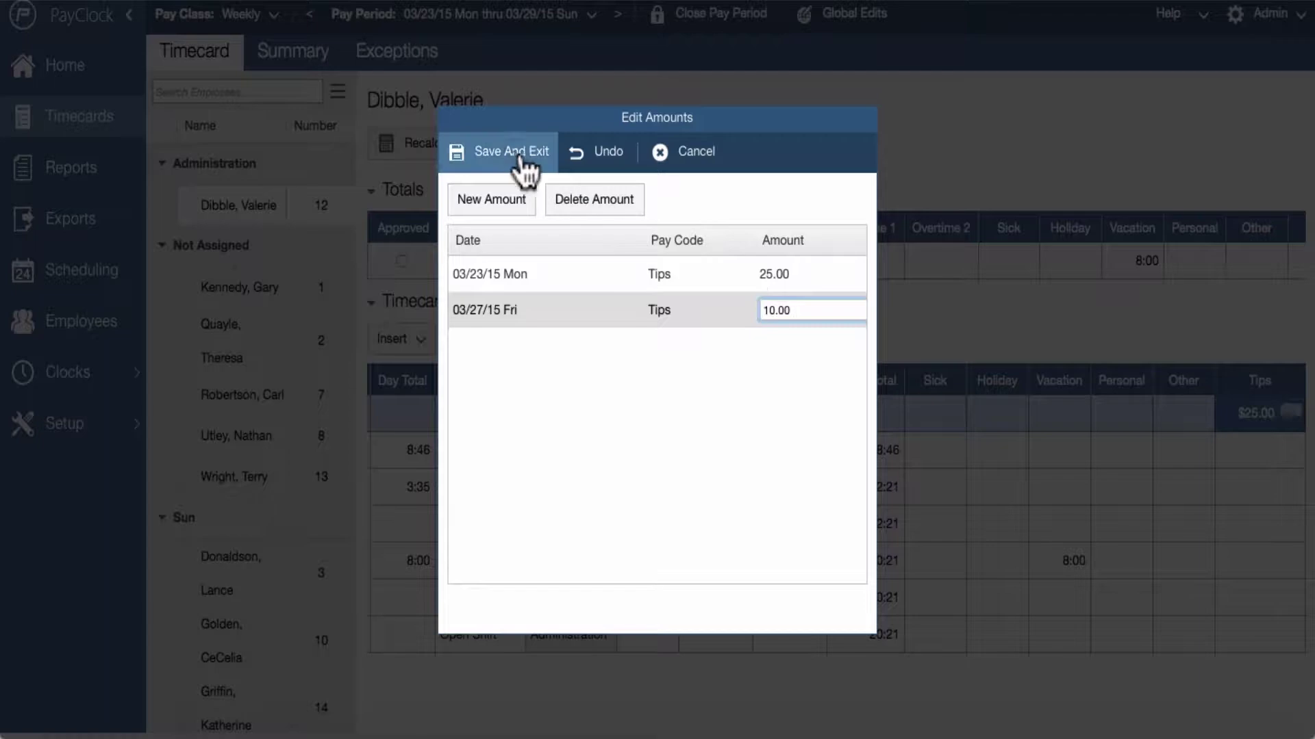
left_click(515, 152)
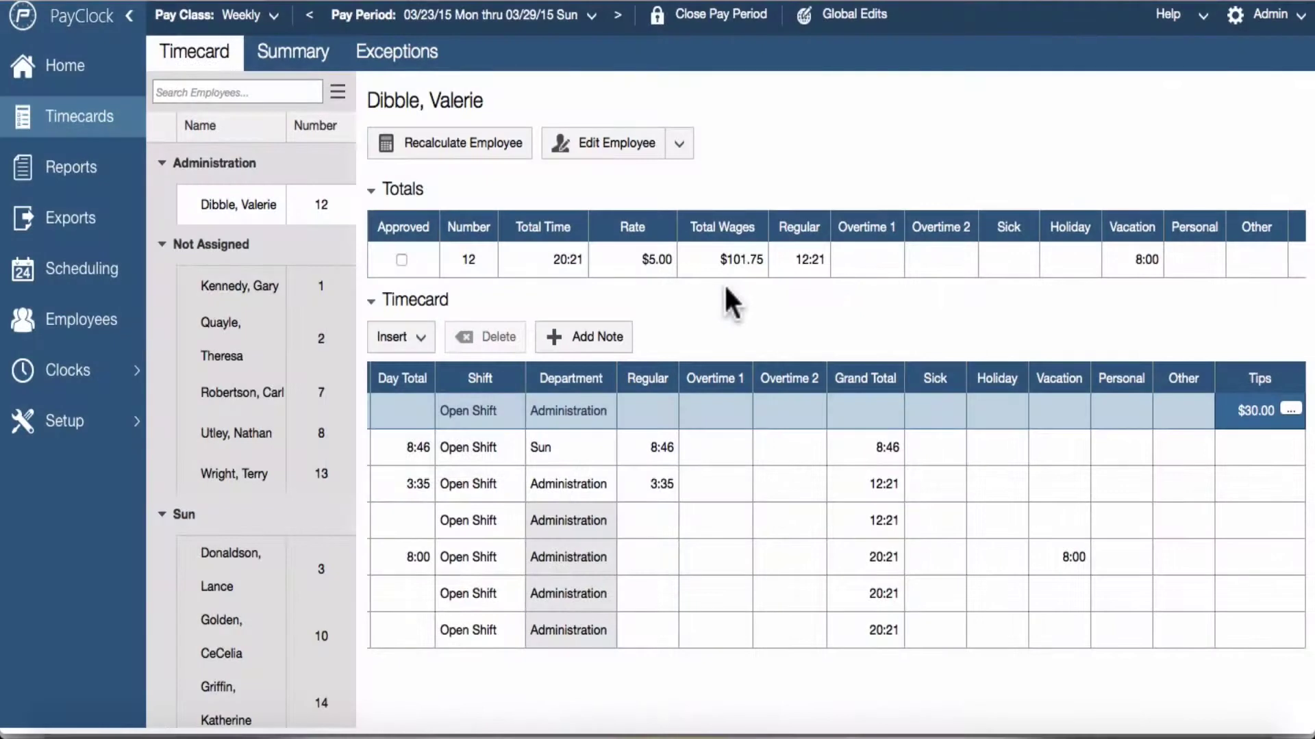
left_click(401, 338)
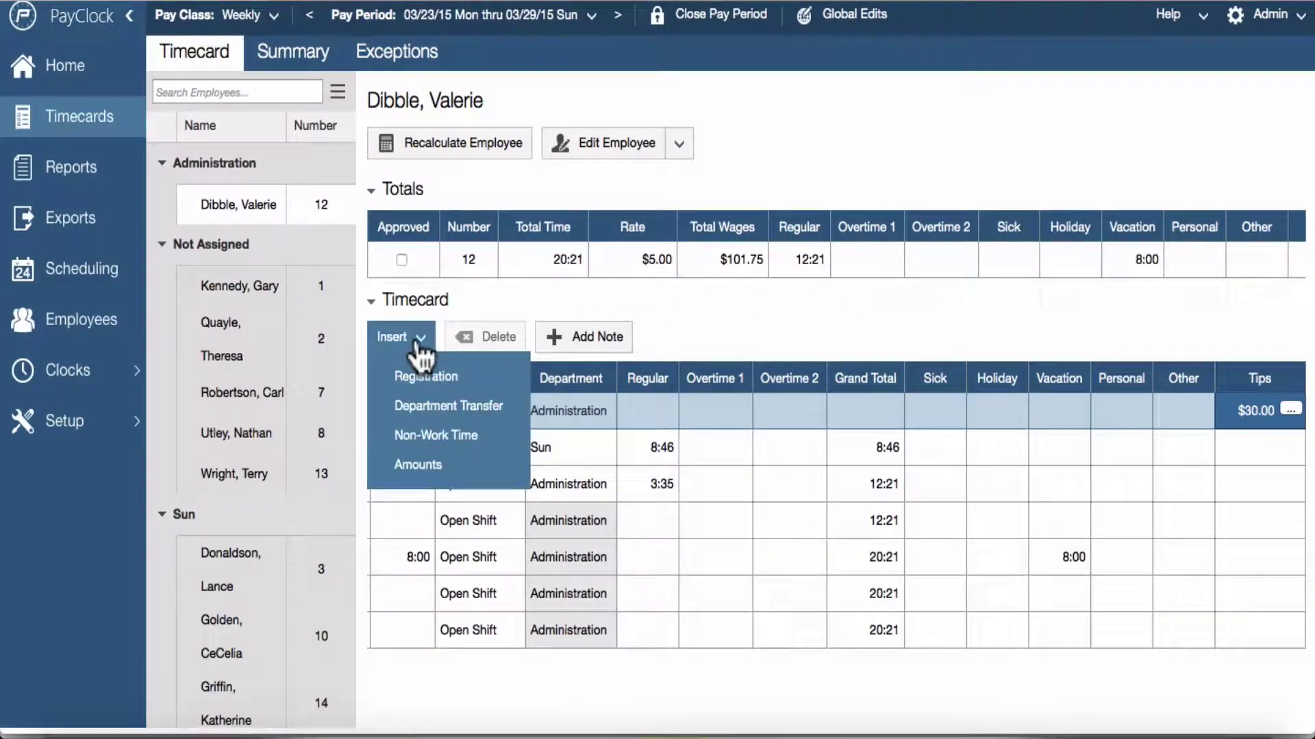
Step: Change Monday 03/23's Tips amount from 30.00 to 25.00 and save
left_click(425, 470)
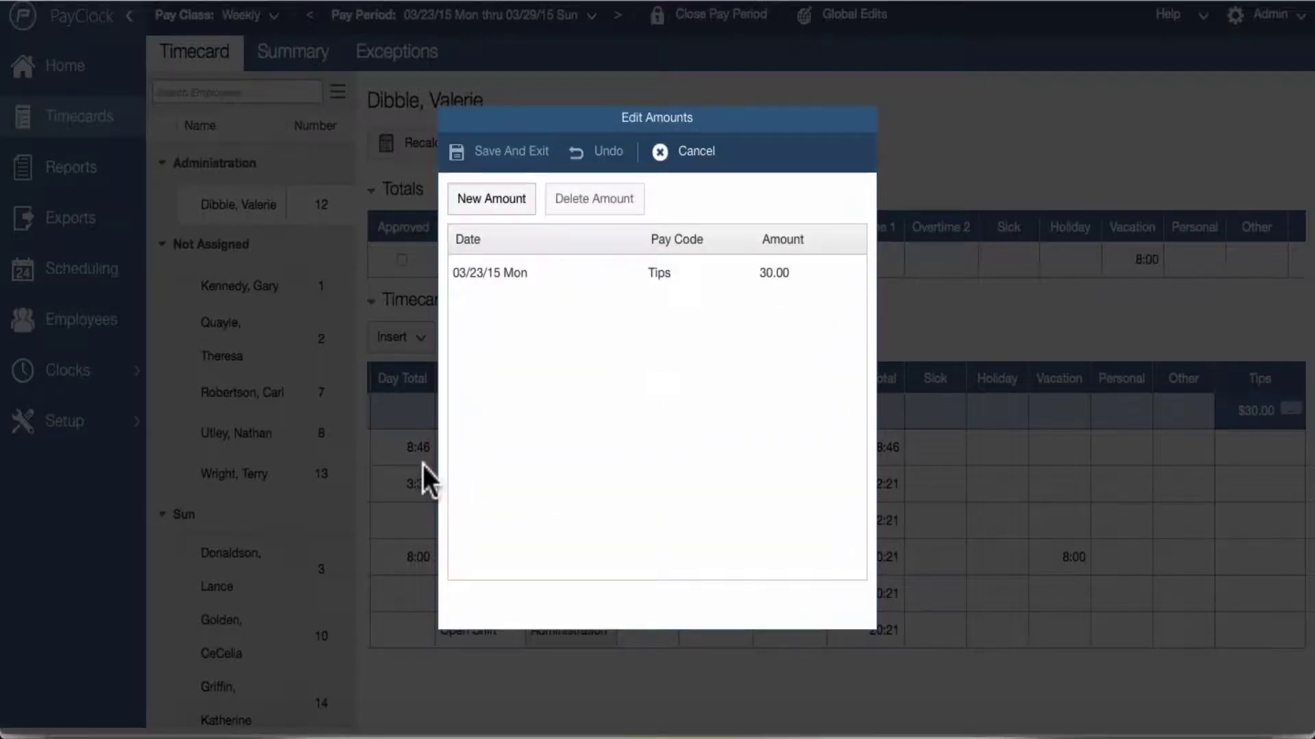
left_click(770, 271)
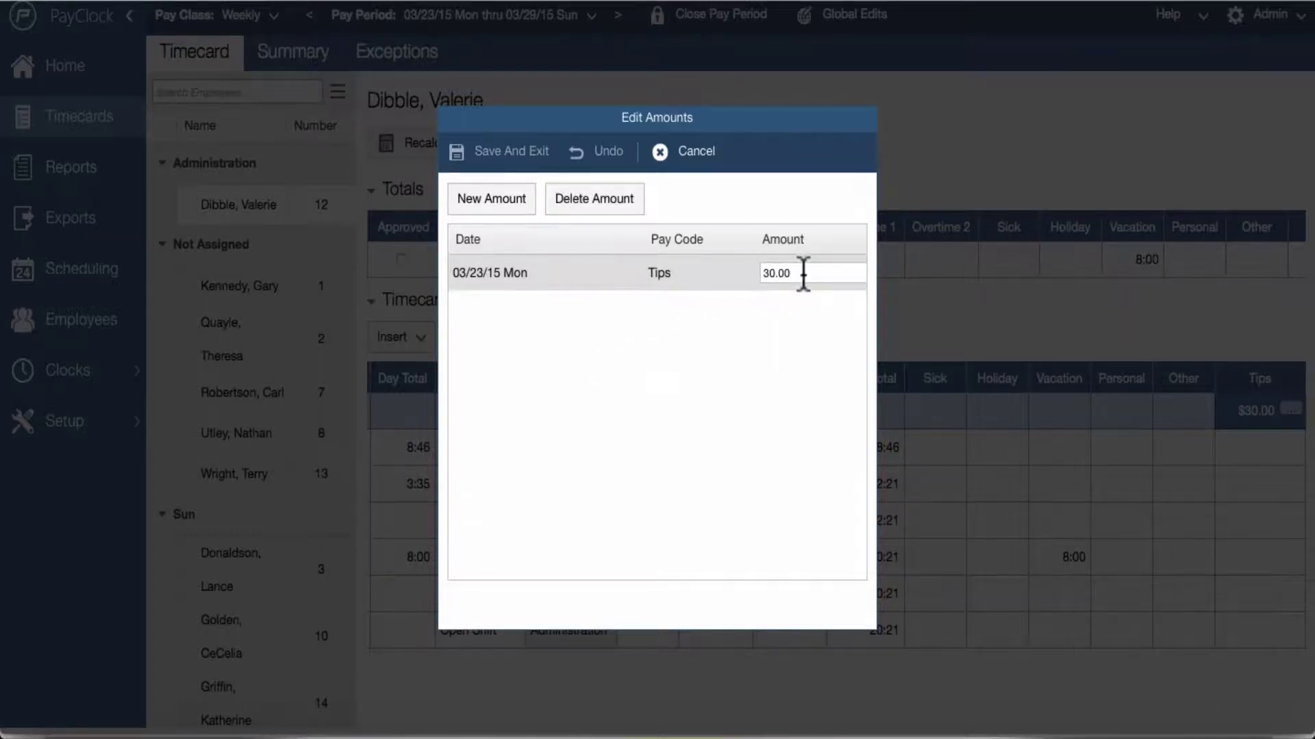
key("BackSpace")
key("BackSpace")
key("BackSpace")
key("BackSpace")
key("BackSpace")
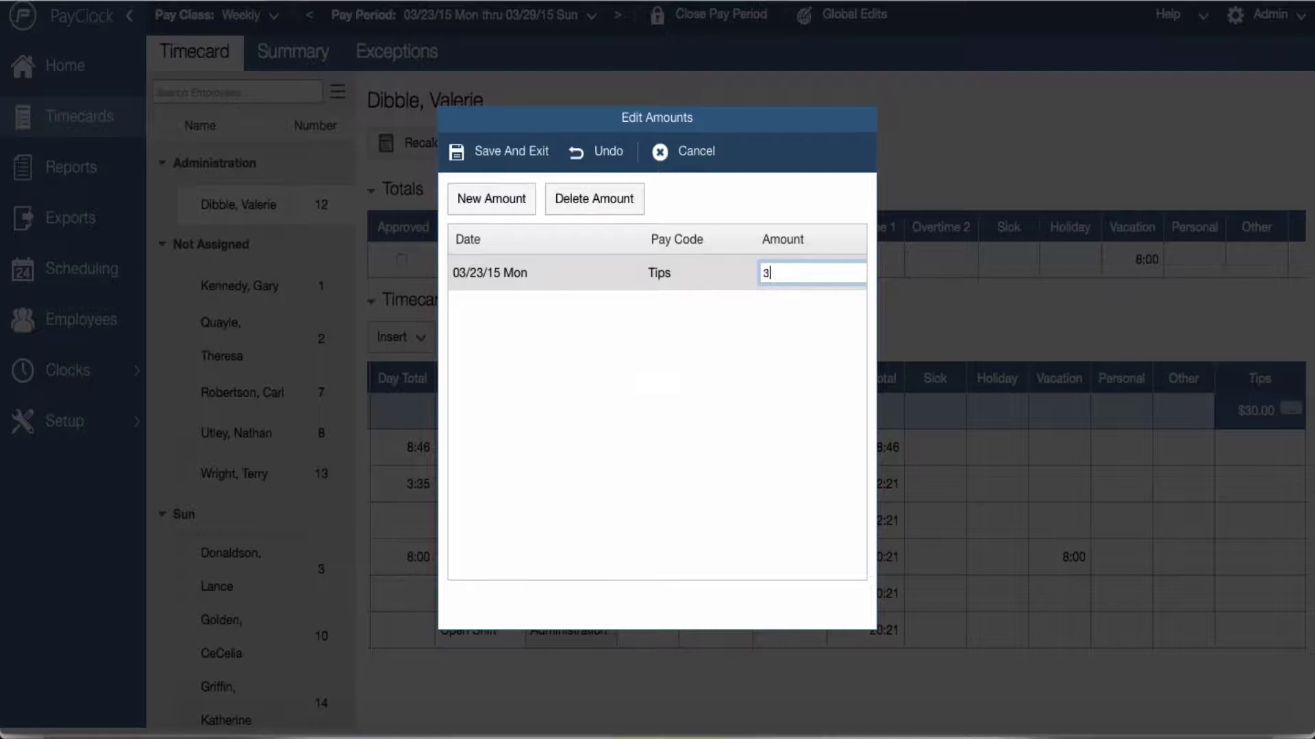
type("25.00")
left_click(501, 152)
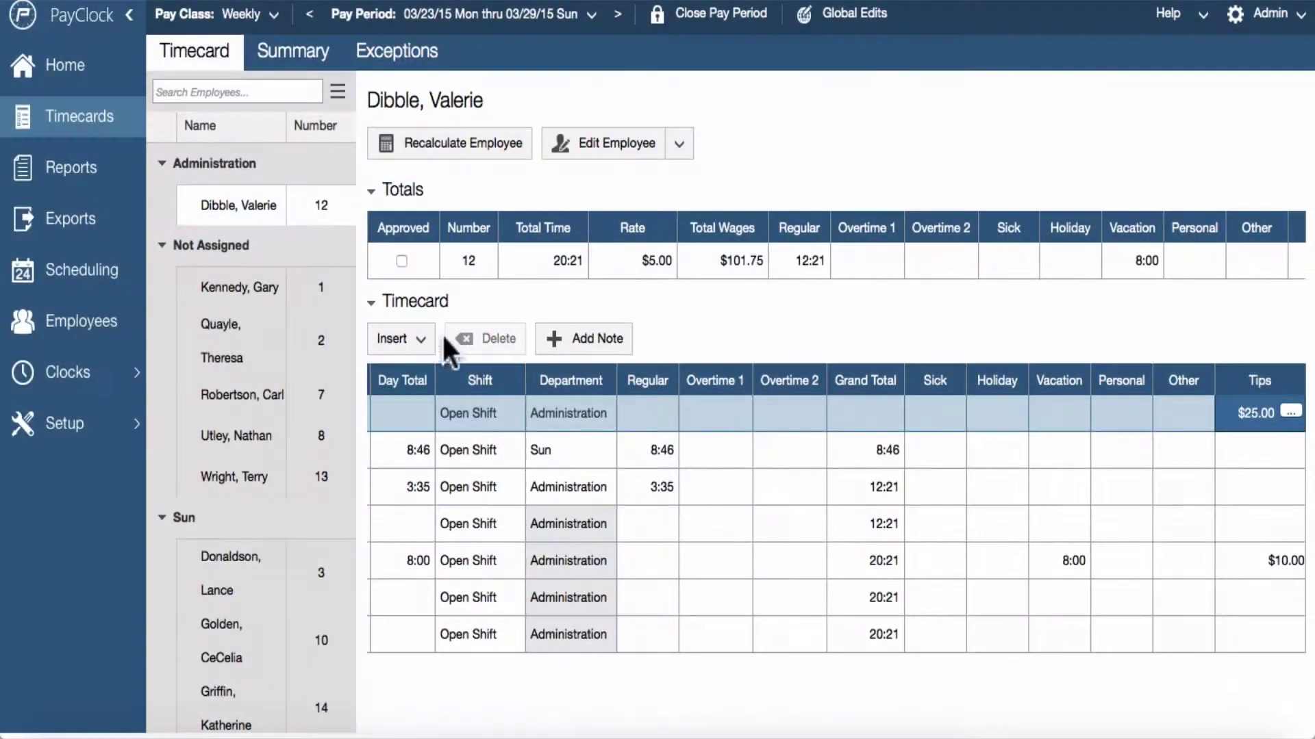
Step: Delete Monday 03/23's $25.00 tip amount, keeping Friday's $10.00, and save
left_click(419, 338)
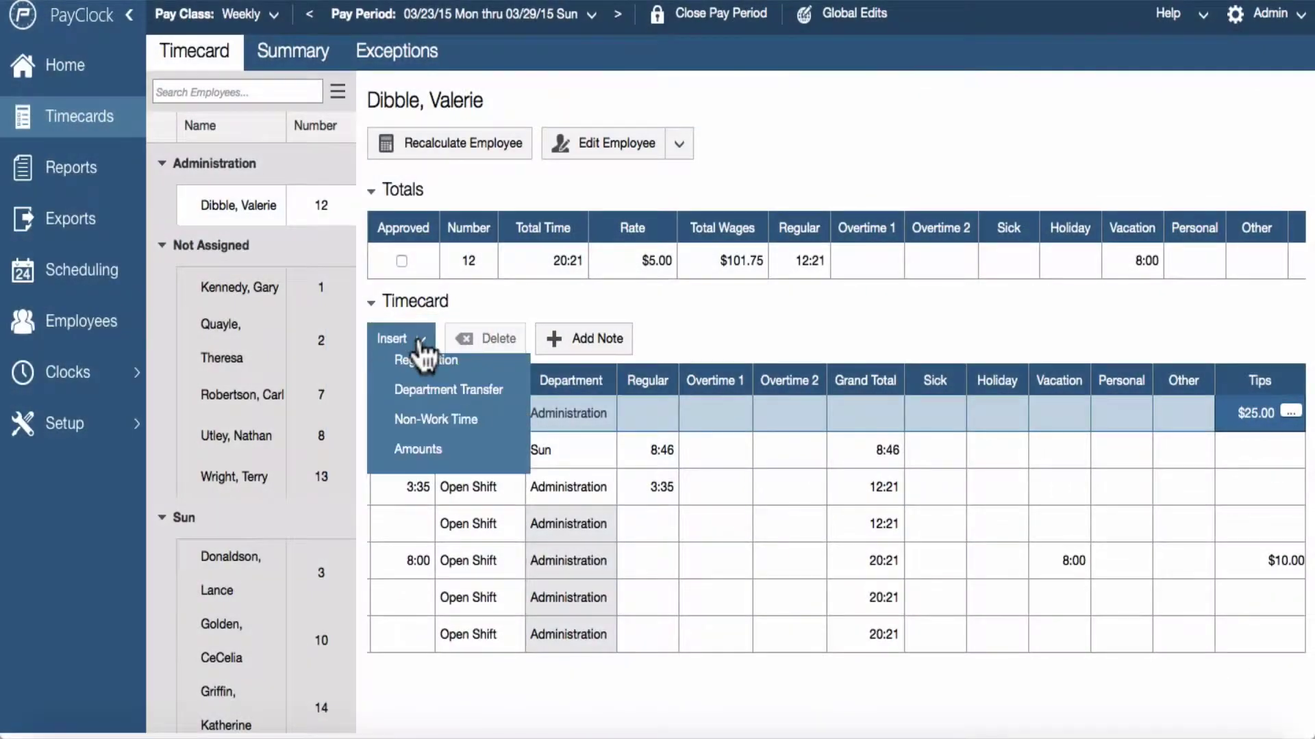
left_click(418, 468)
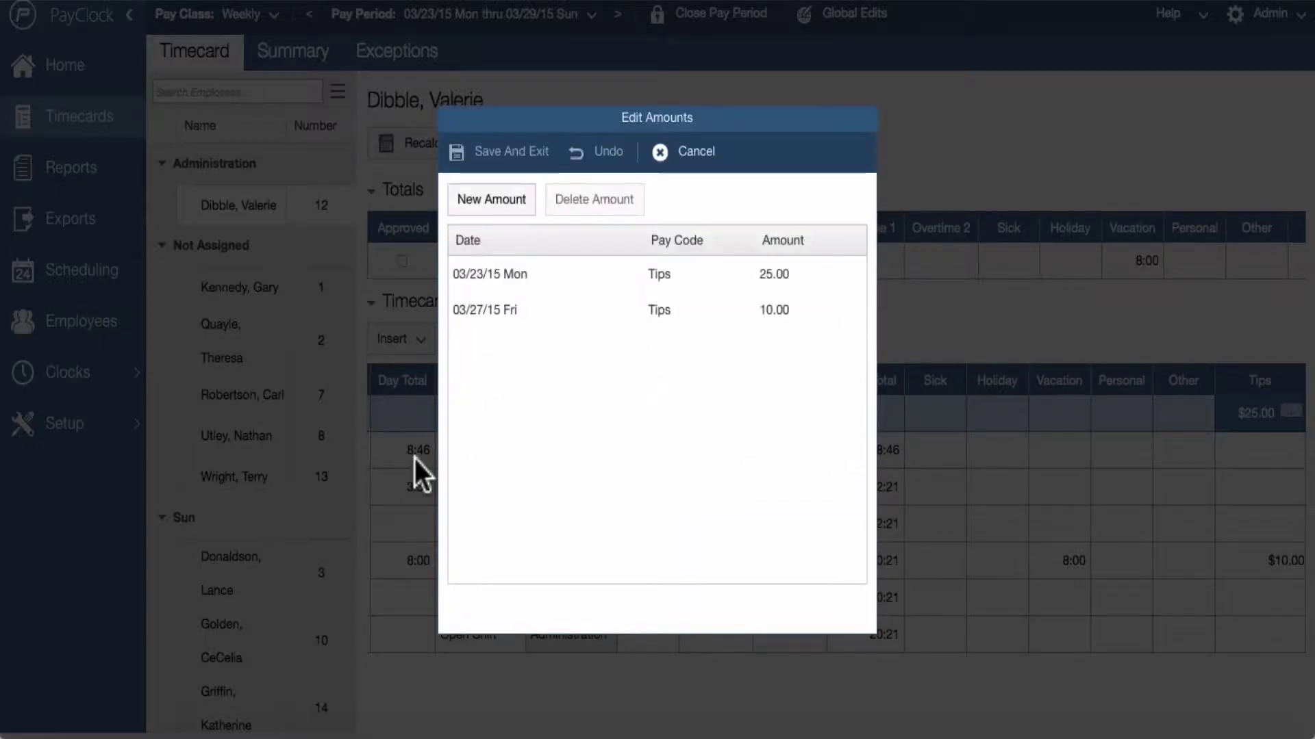
left_click(489, 277)
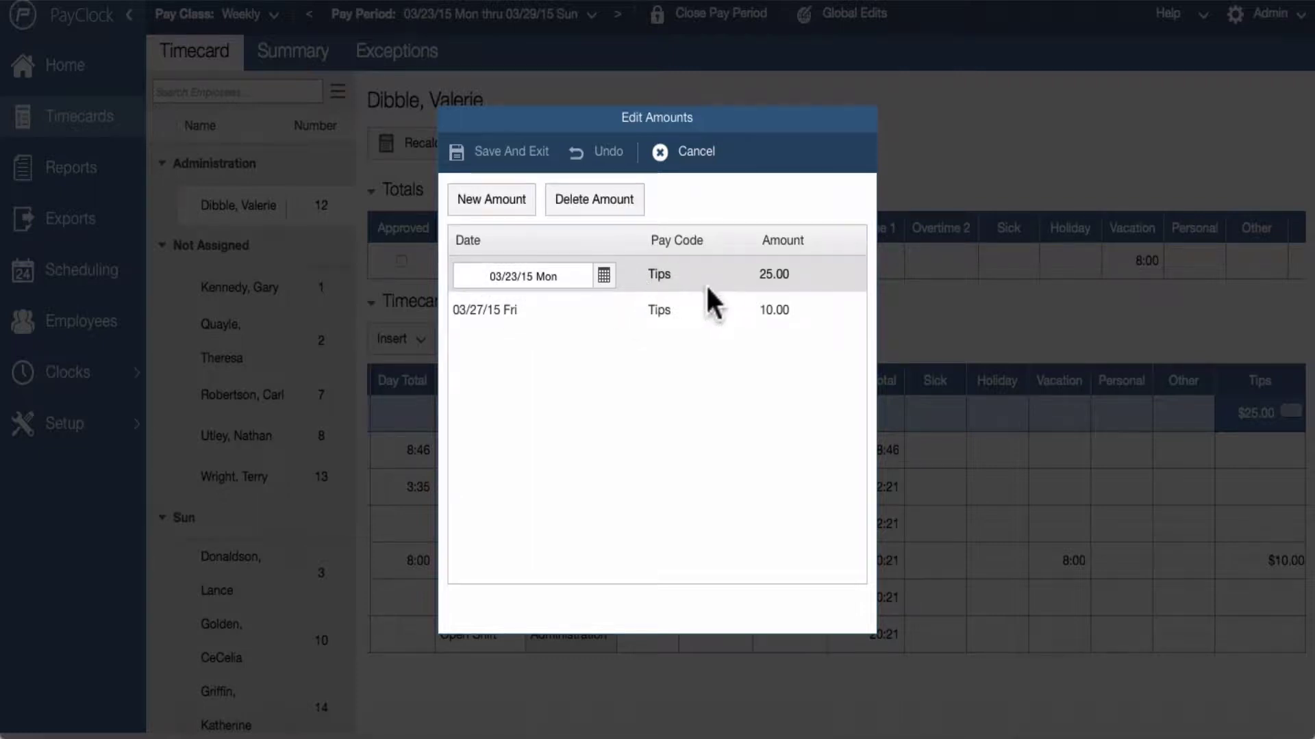
left_click(607, 206)
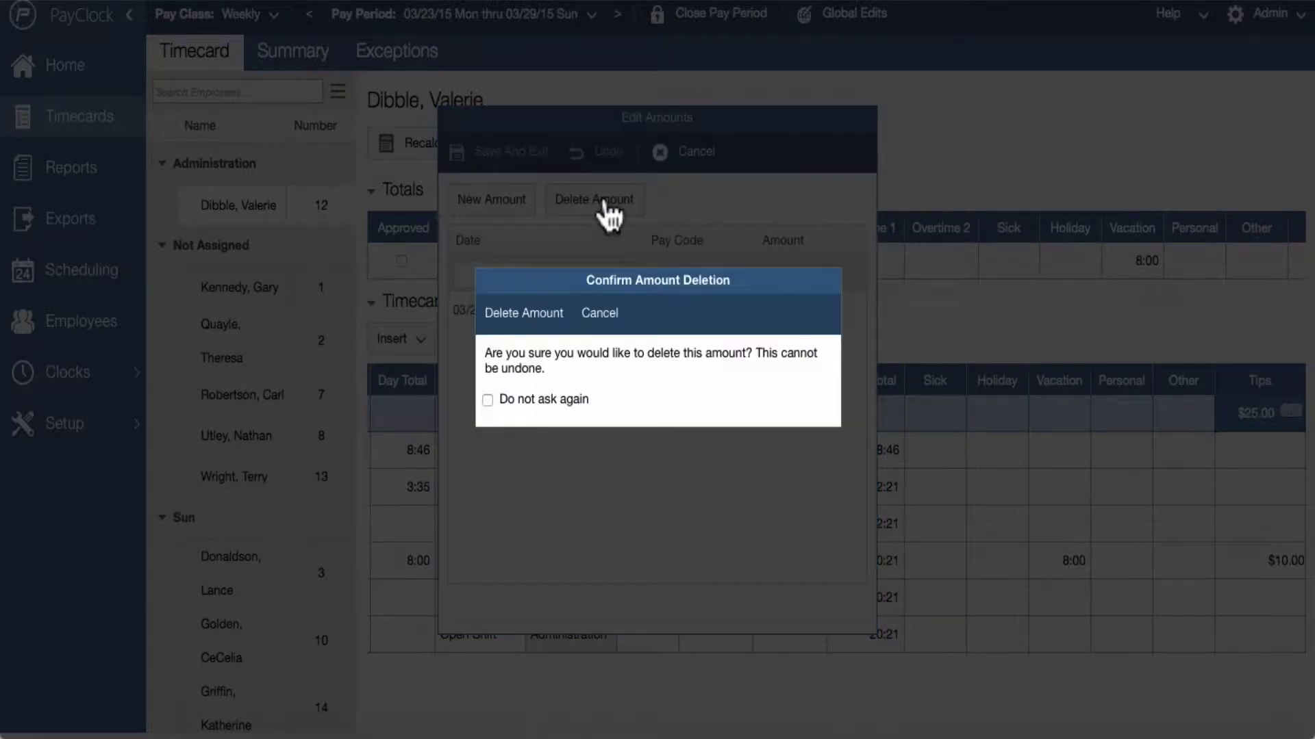
left_click(538, 318)
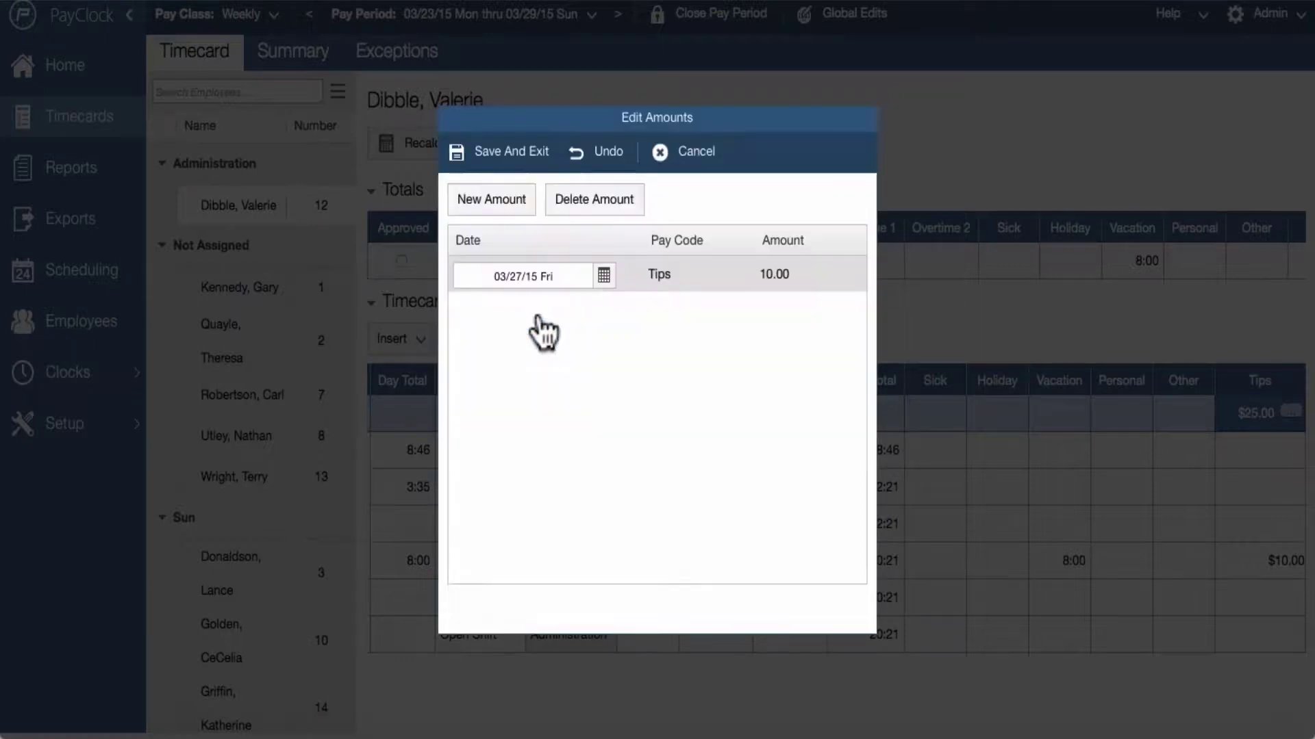
left_click(506, 155)
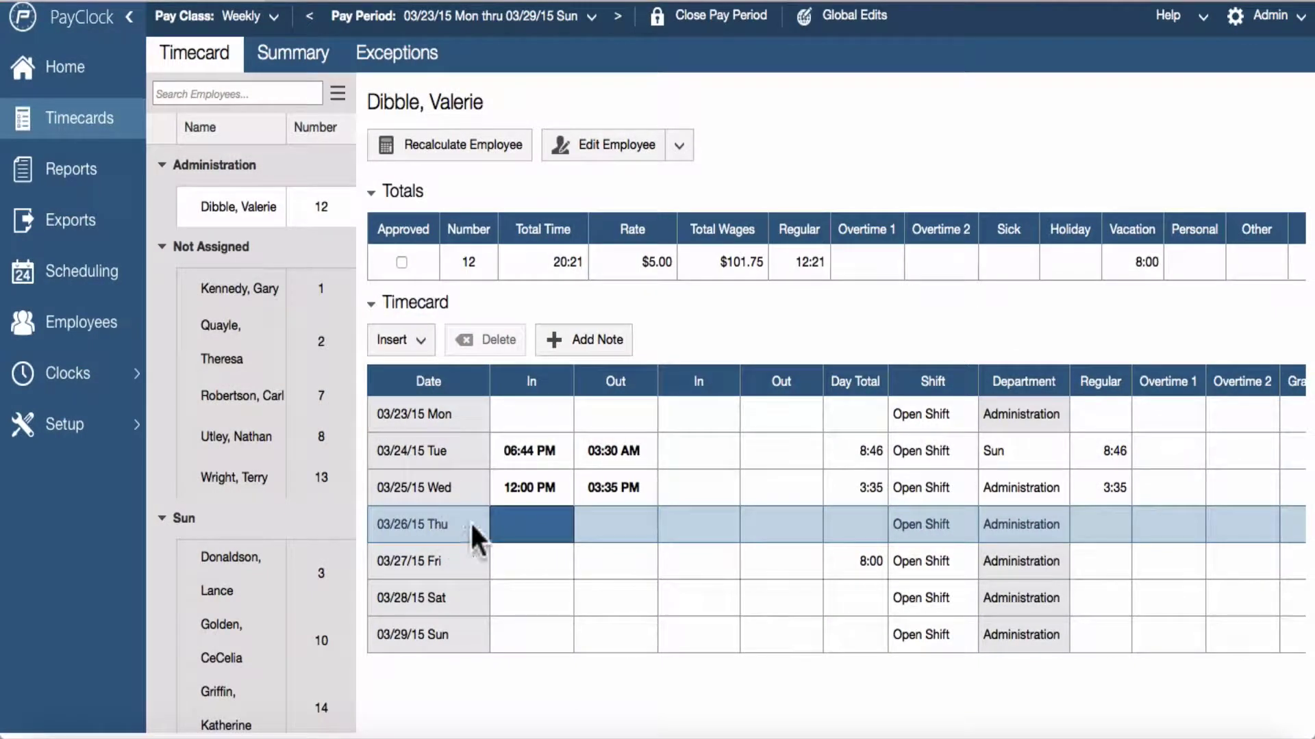
left_click(582, 346)
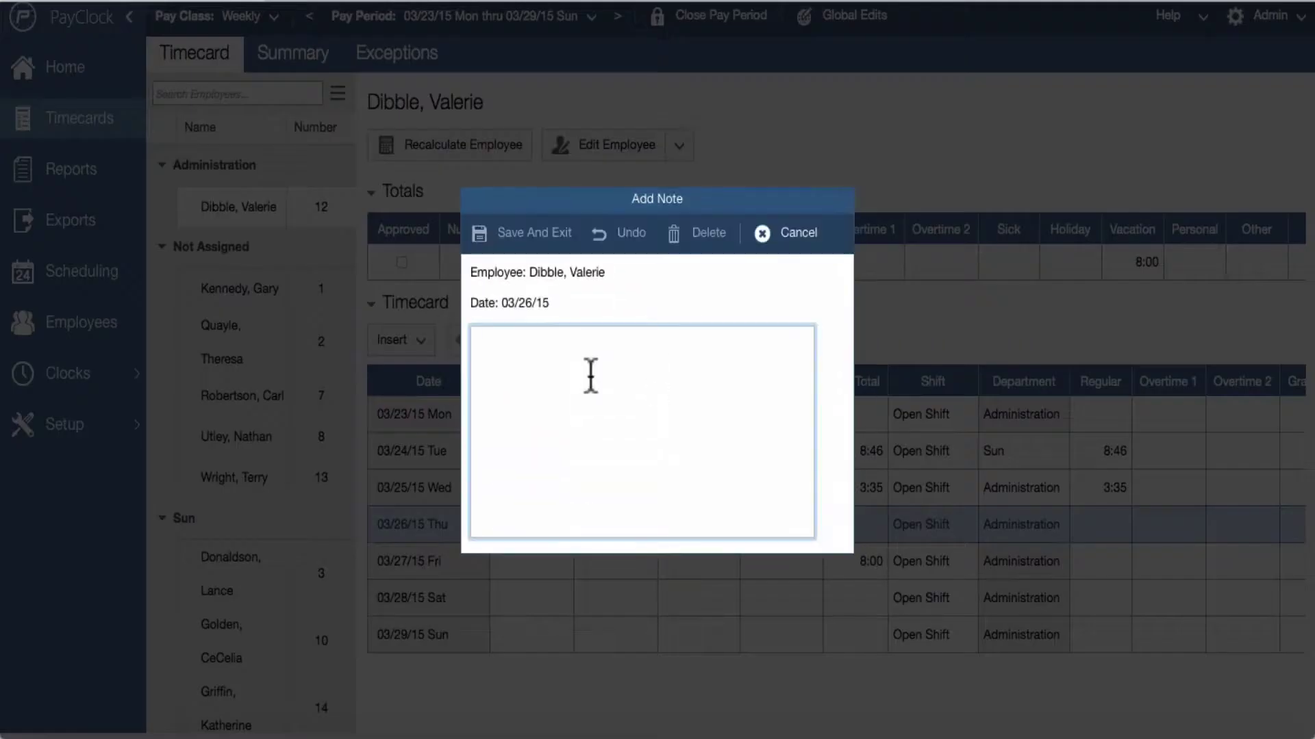
type("Late")
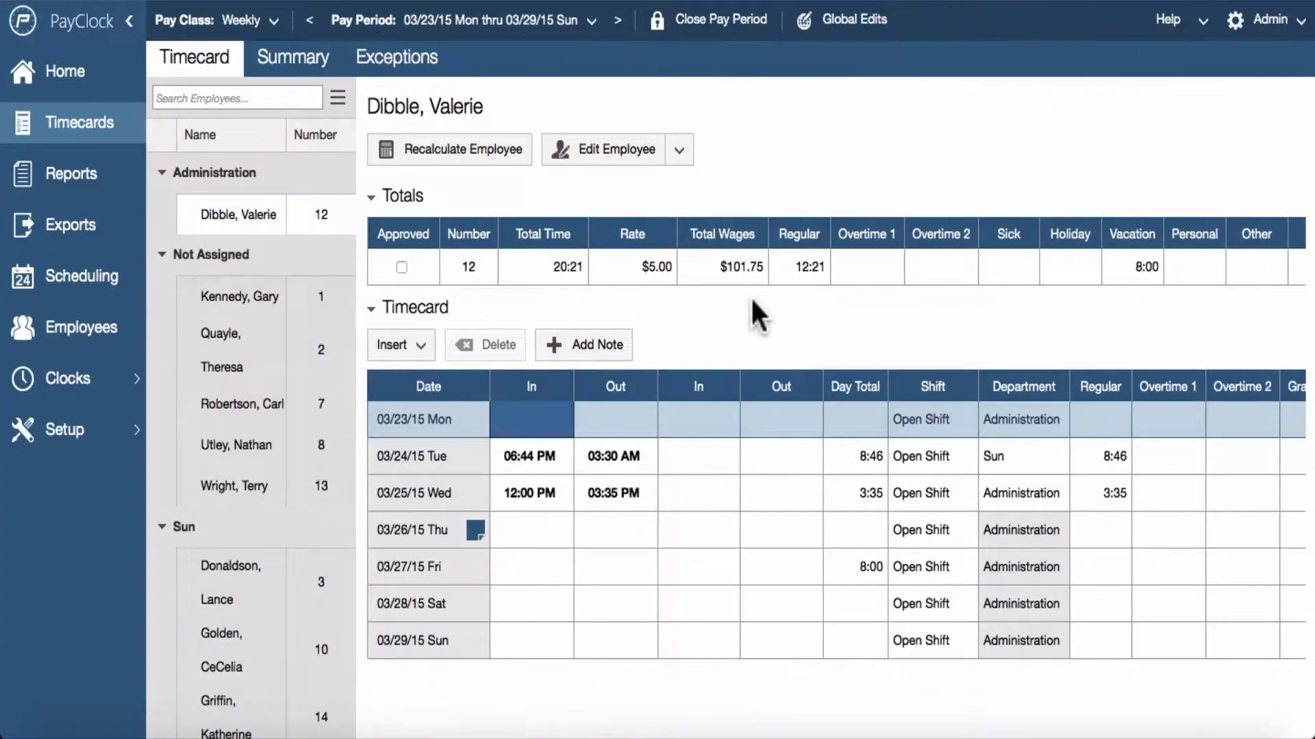
left_click(516, 529)
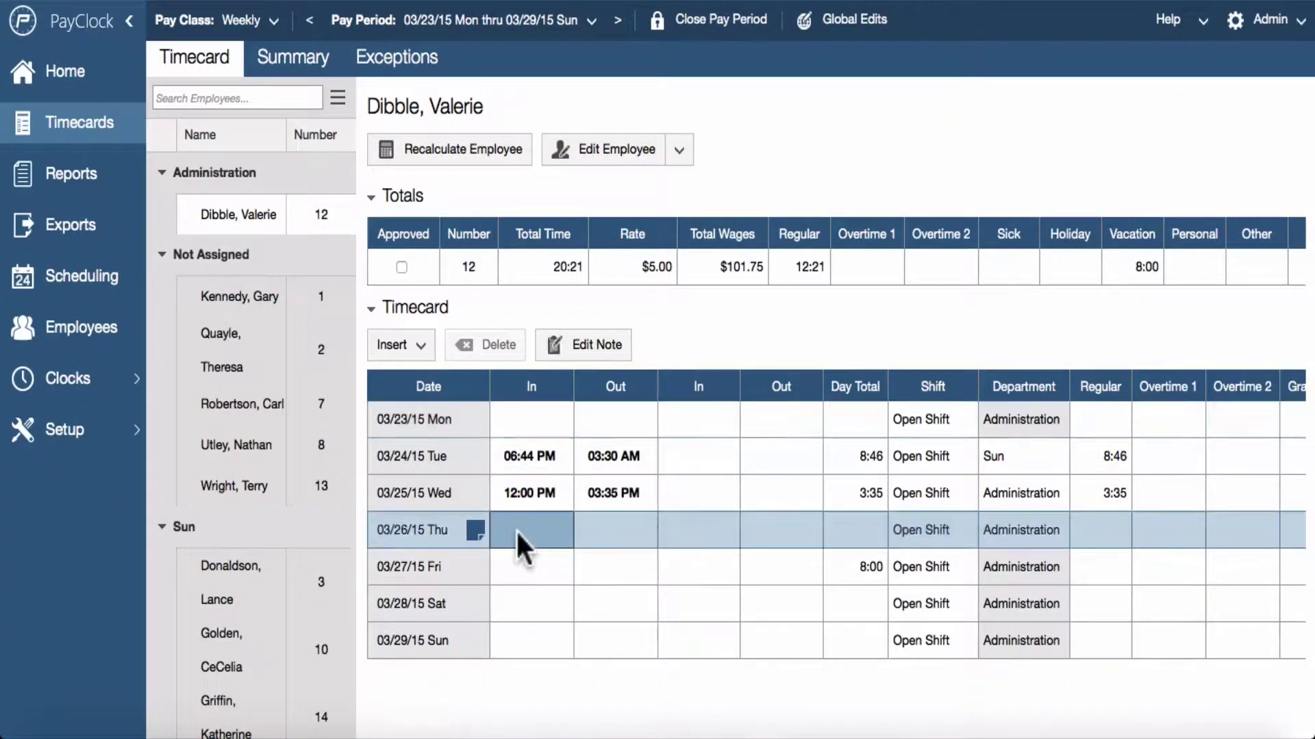
left_click(583, 351)
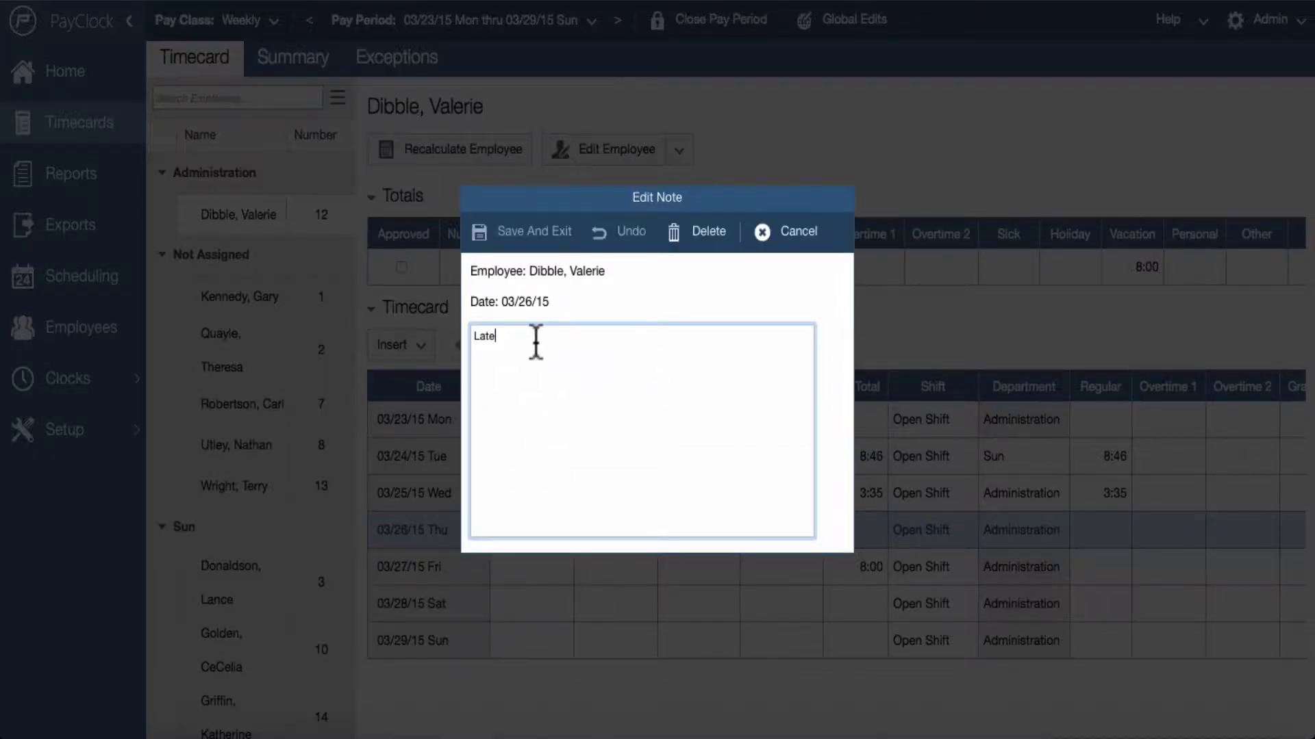
key("BackSpace")
key("BackSpace")
key("BackSpace")
key("BackSpace")
type("Not Late")
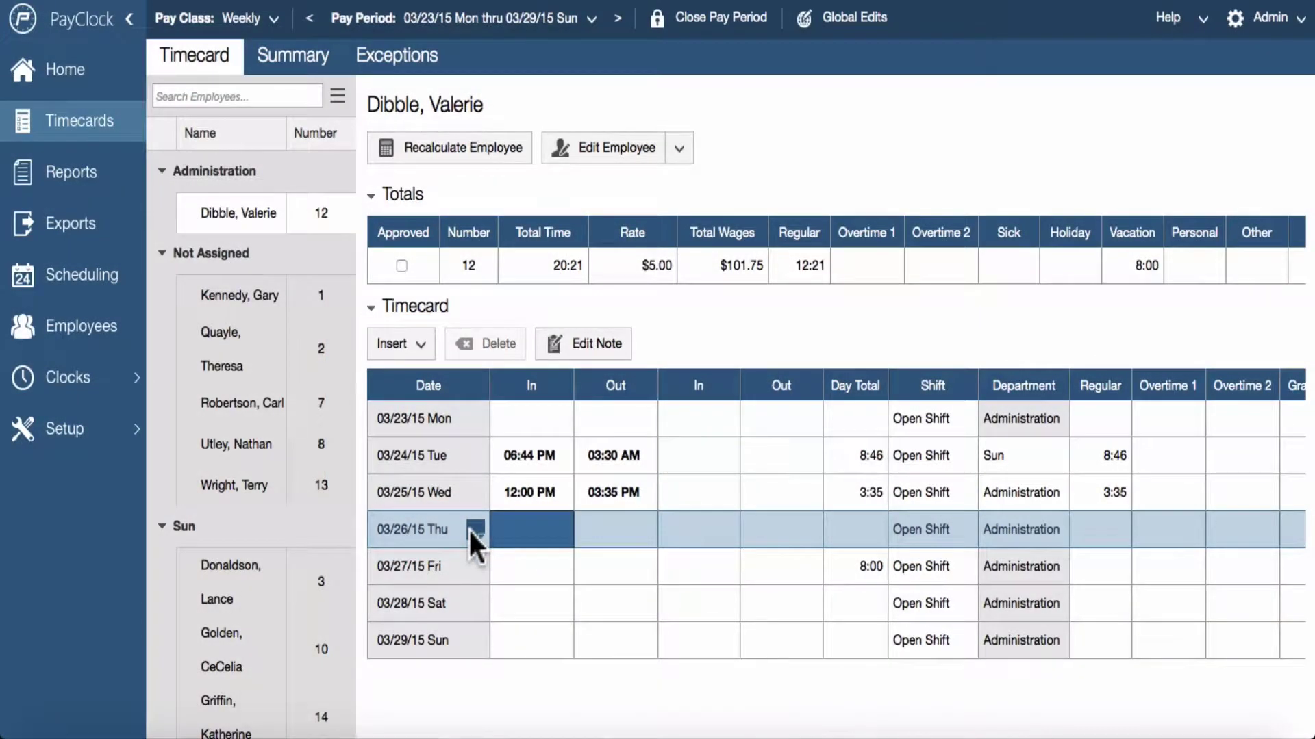
left_click(580, 346)
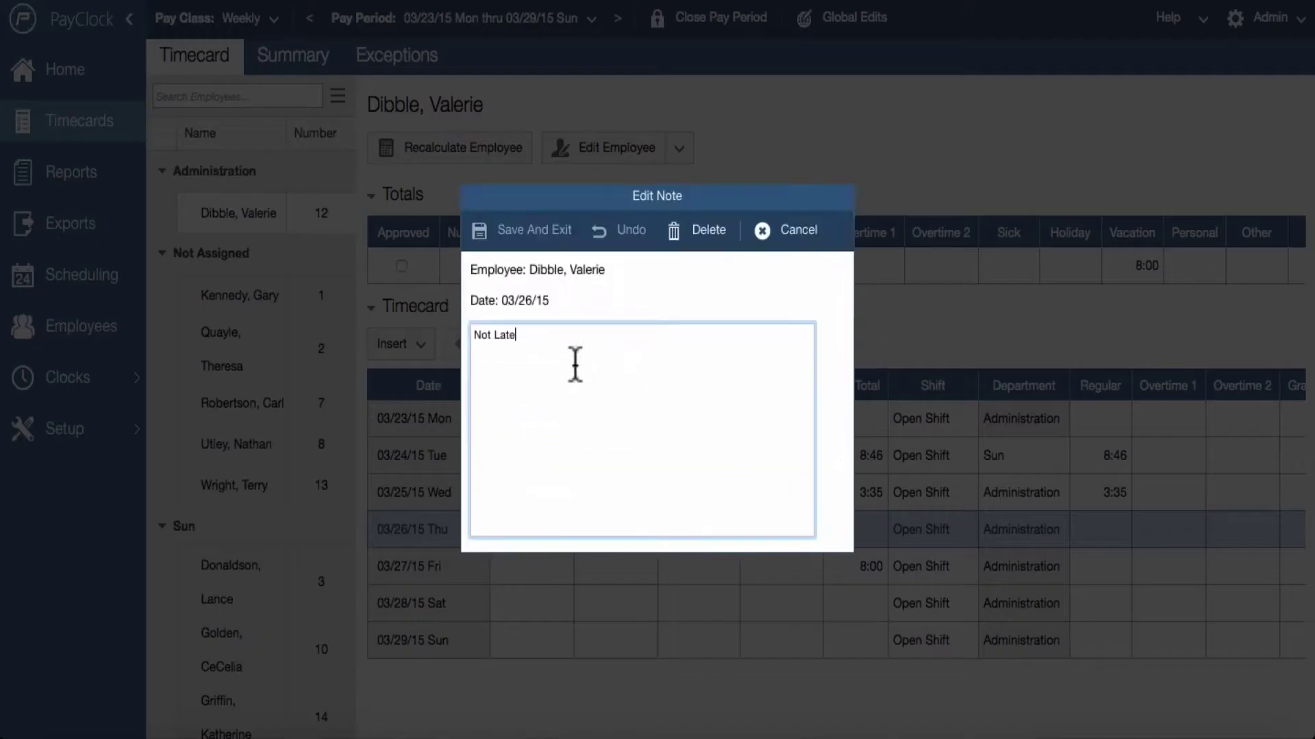
left_click(709, 232)
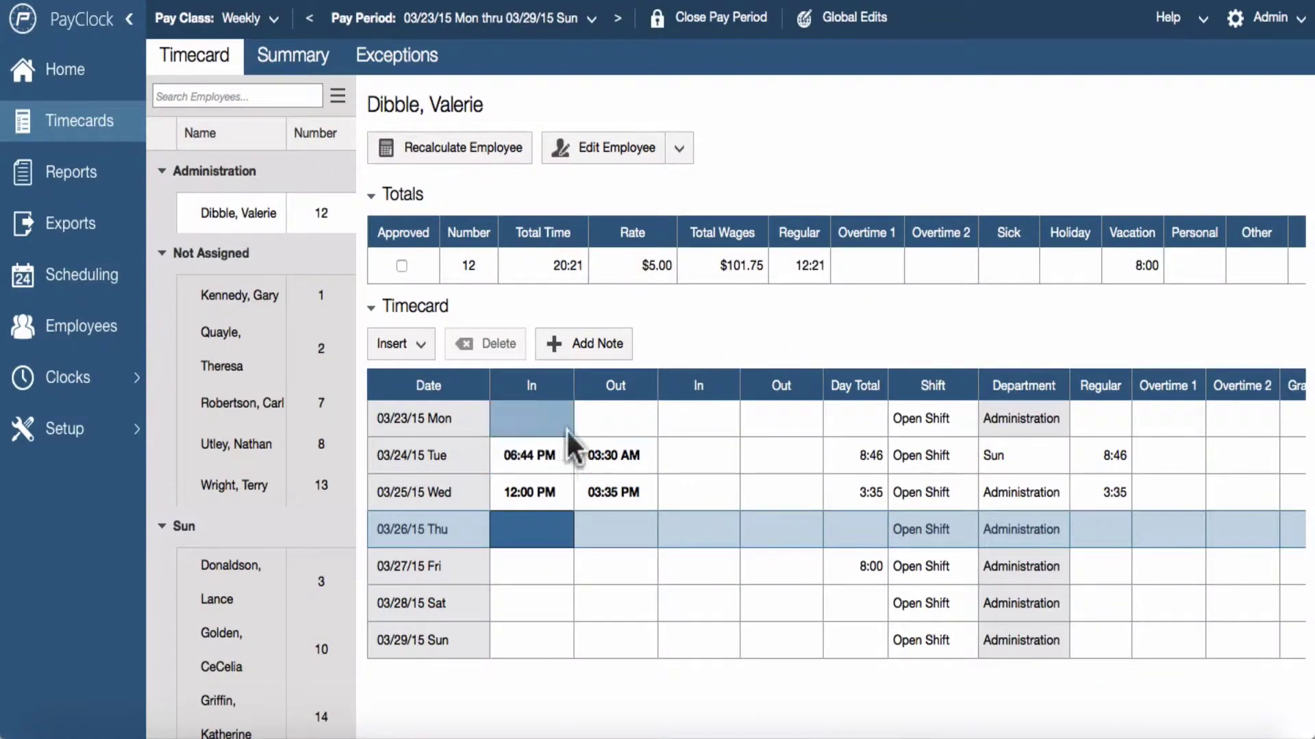
Step: Change Tuesday 03/24's department from Sun to Administration
left_click(1021, 443)
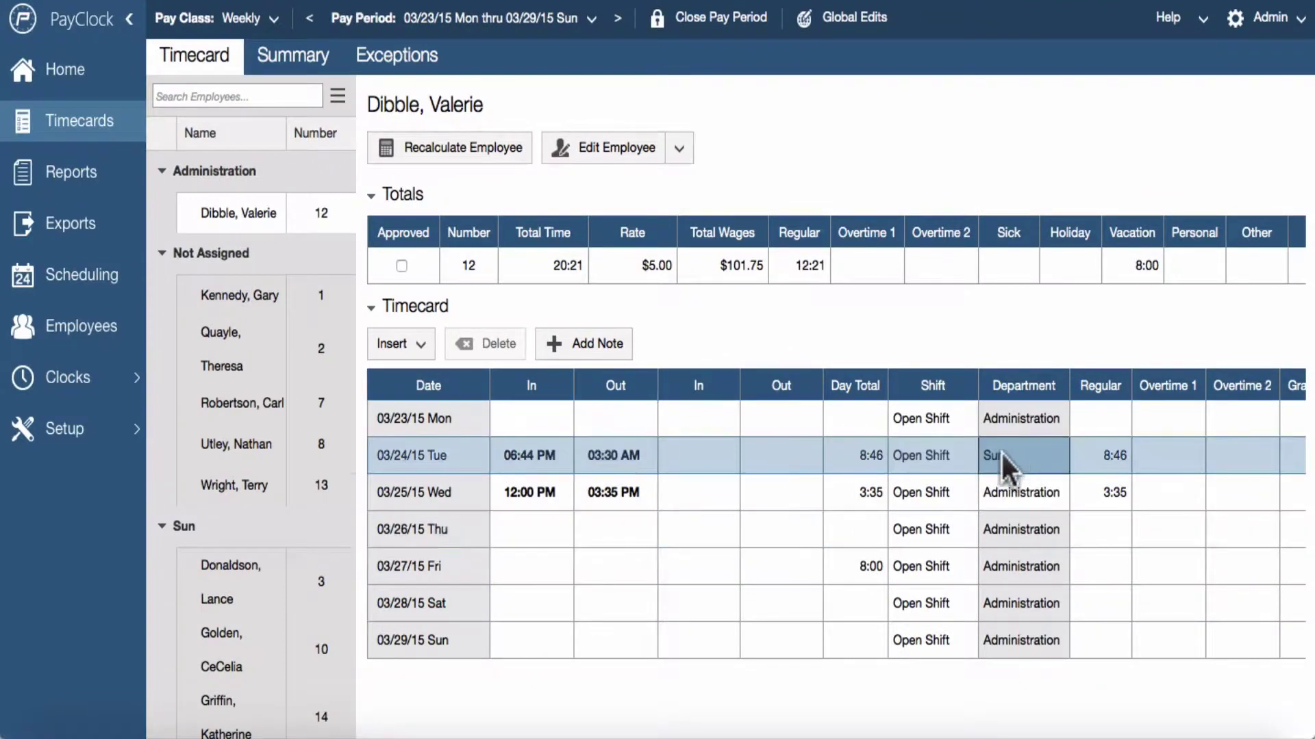
left_click(1049, 454)
left_click(1053, 453)
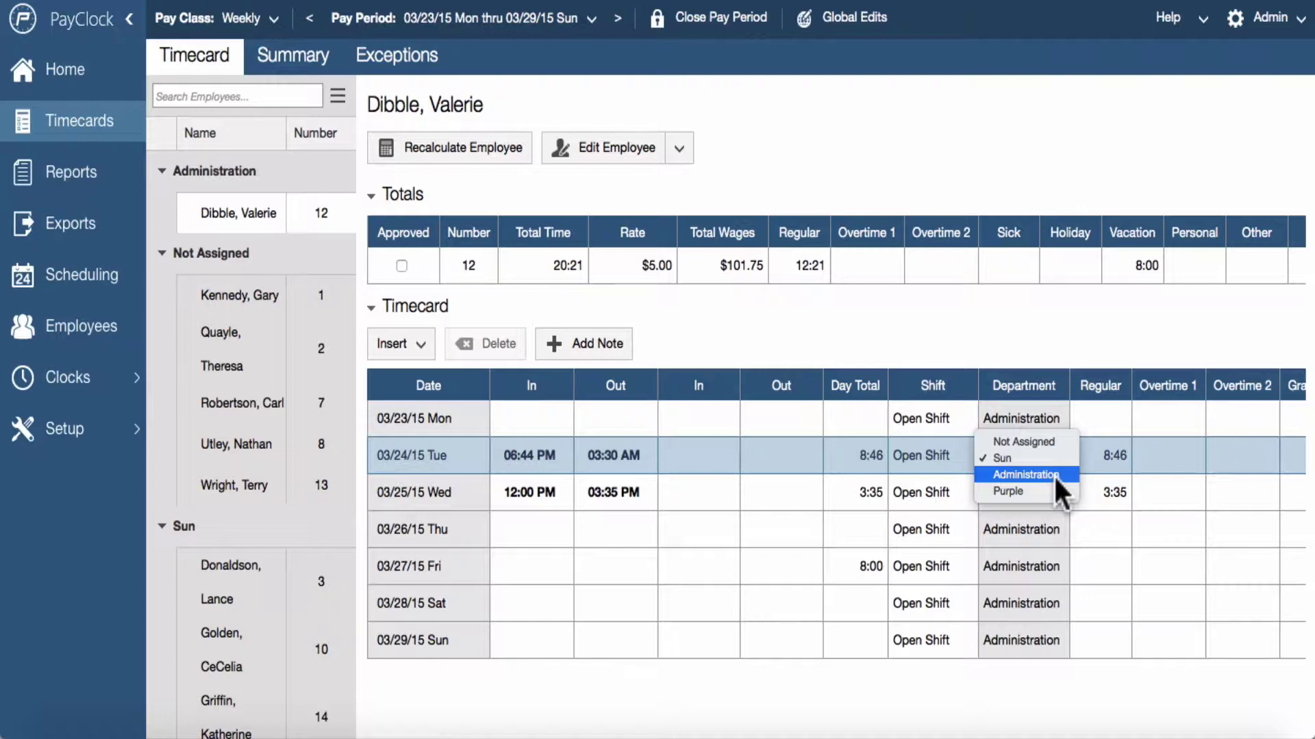
left_click(1053, 475)
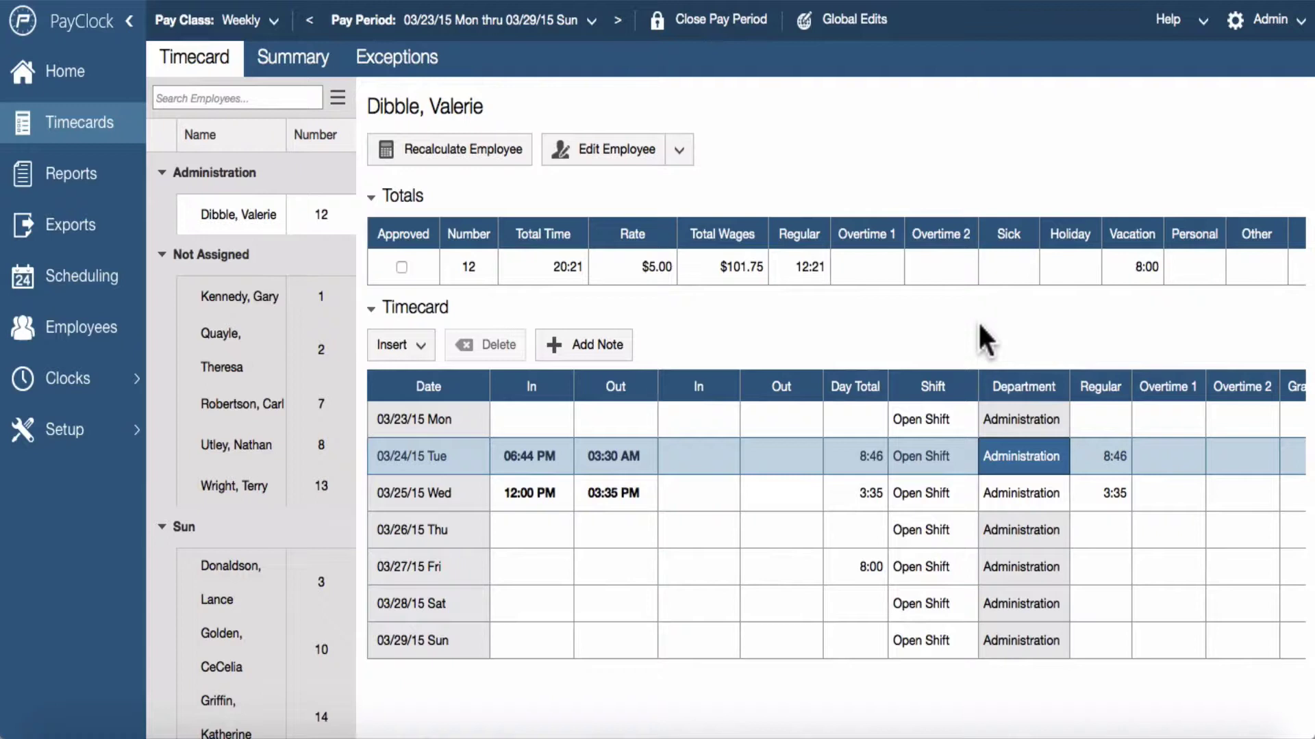
left_click(409, 345)
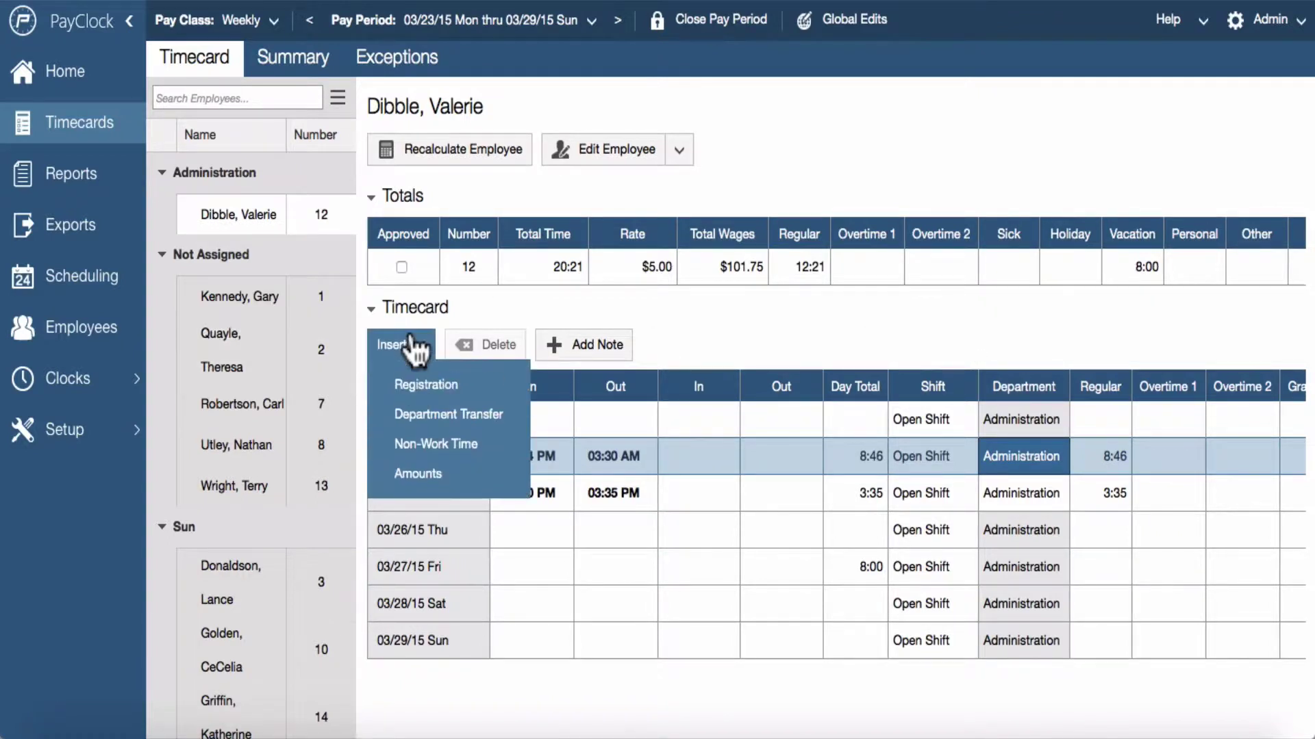
Step: Add a department transfer to Sun at 02:01 PM on Tuesday 03/24
left_click(434, 422)
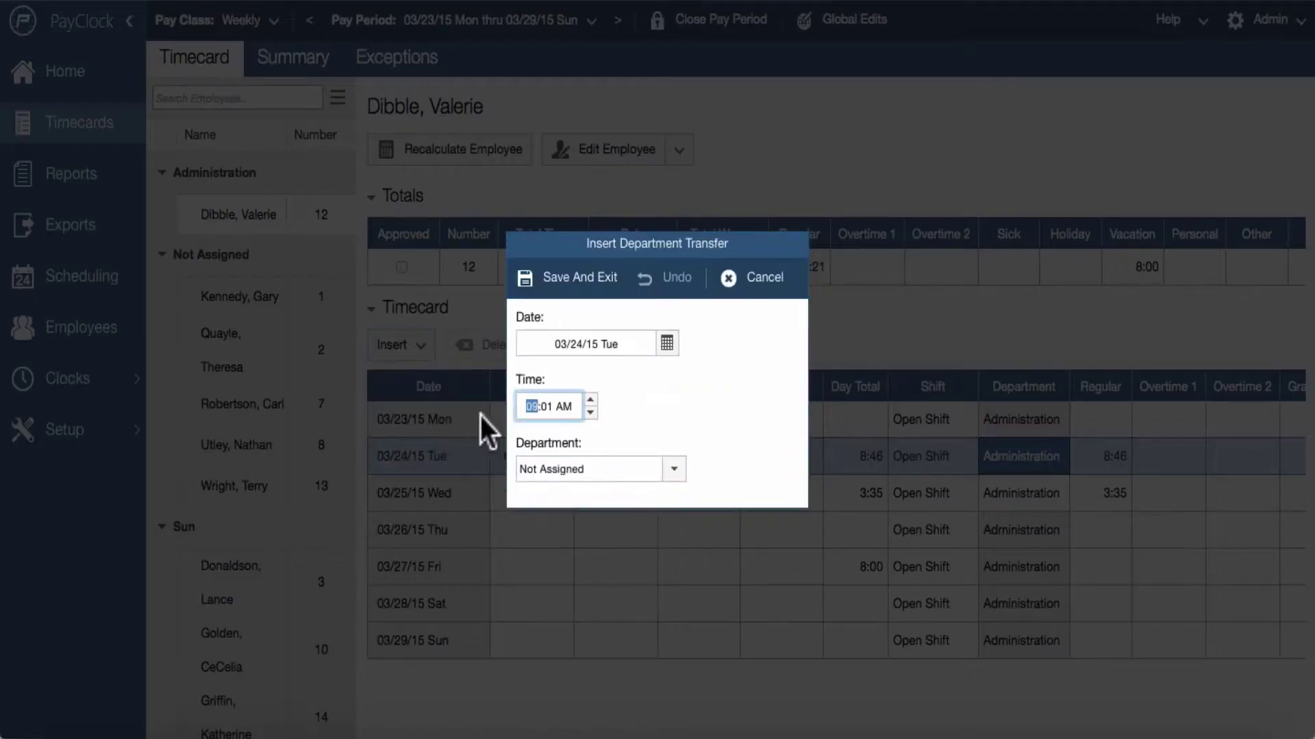
type("2")
left_click(563, 406)
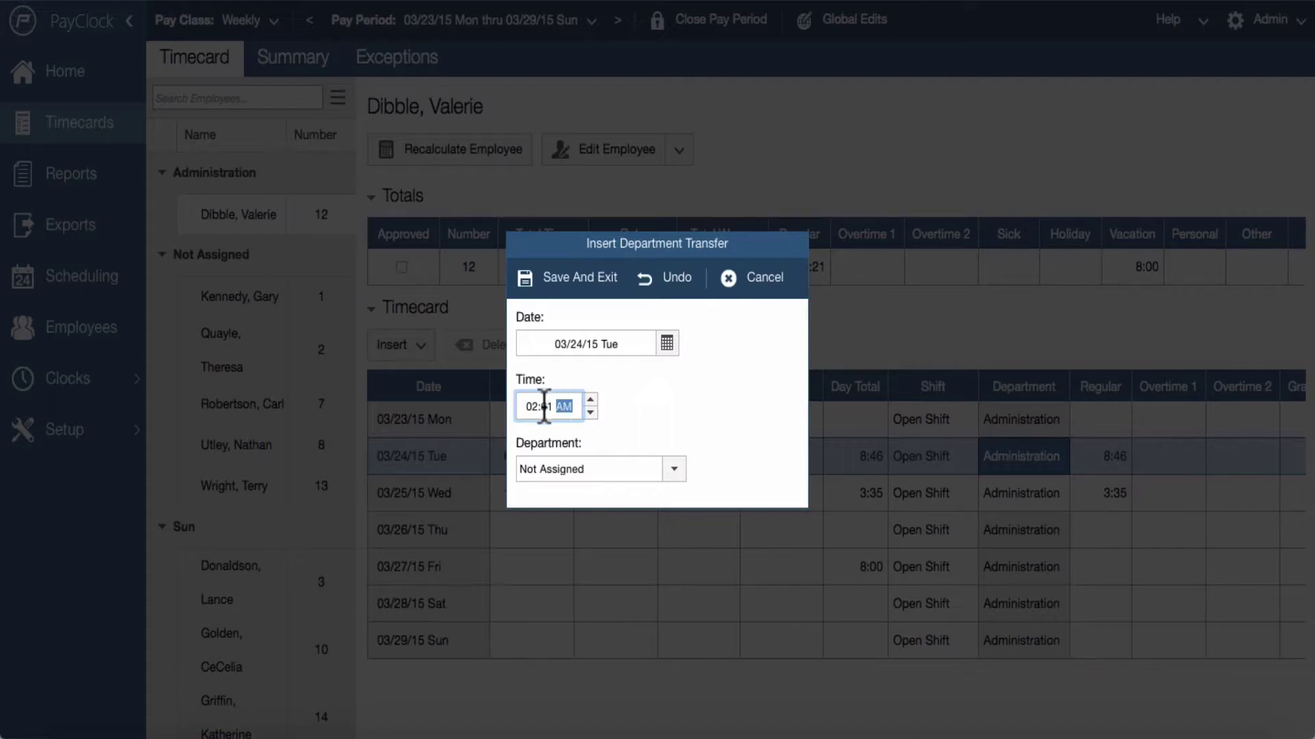
key("p")
left_click(674, 472)
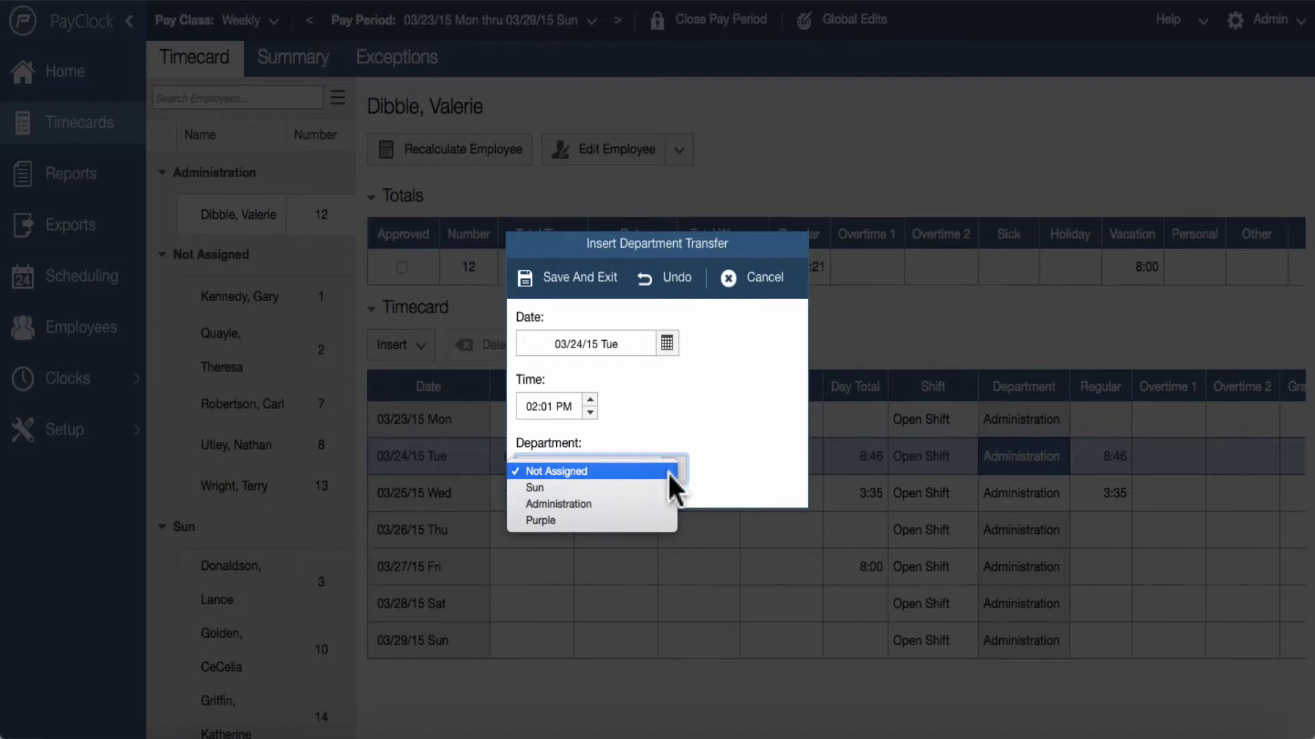
left_click(663, 489)
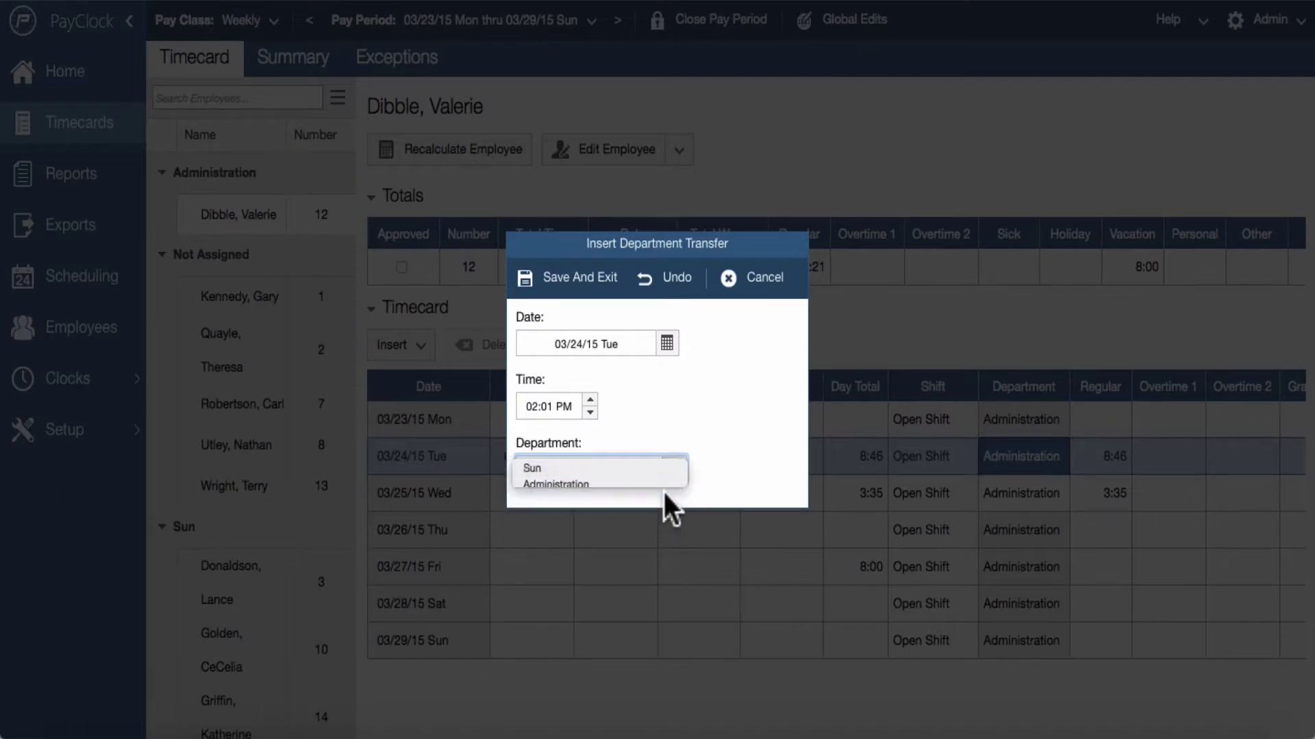
left_click(565, 288)
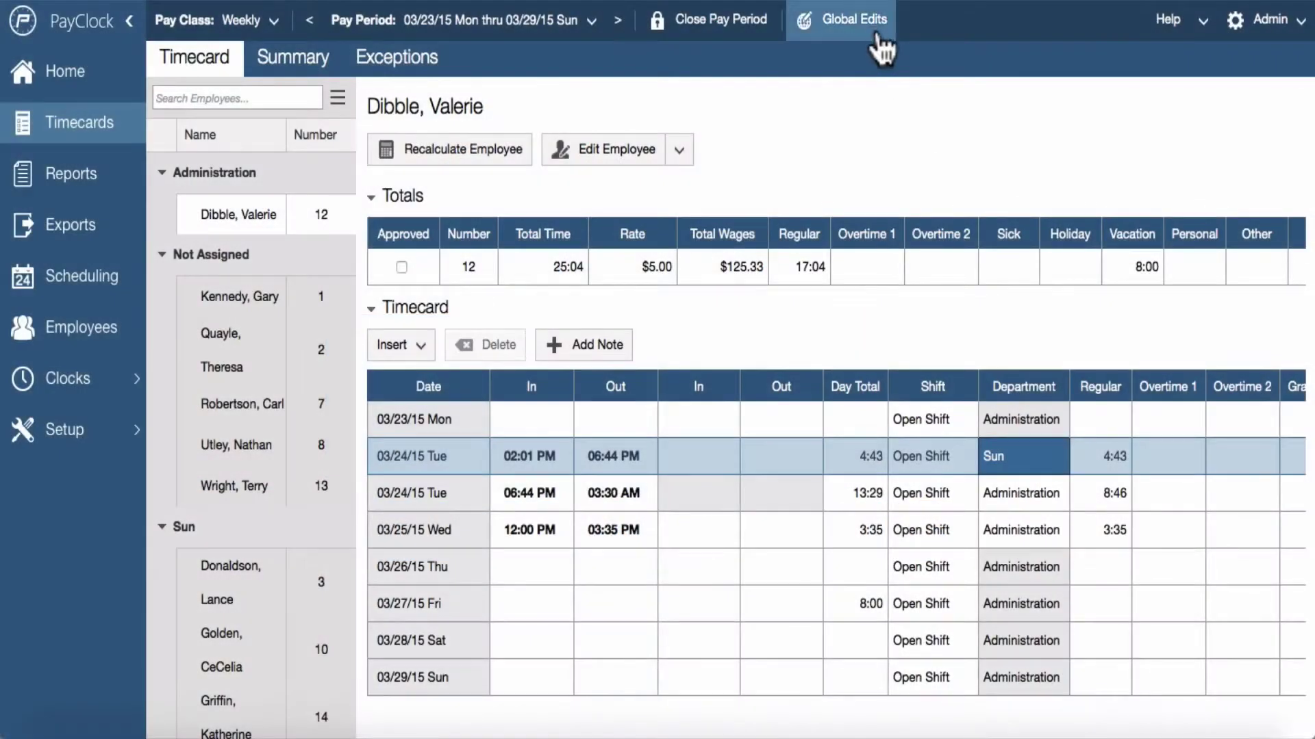
Step: Open Global Edits and review its task list, leaving Add Registrations selected
left_click(875, 35)
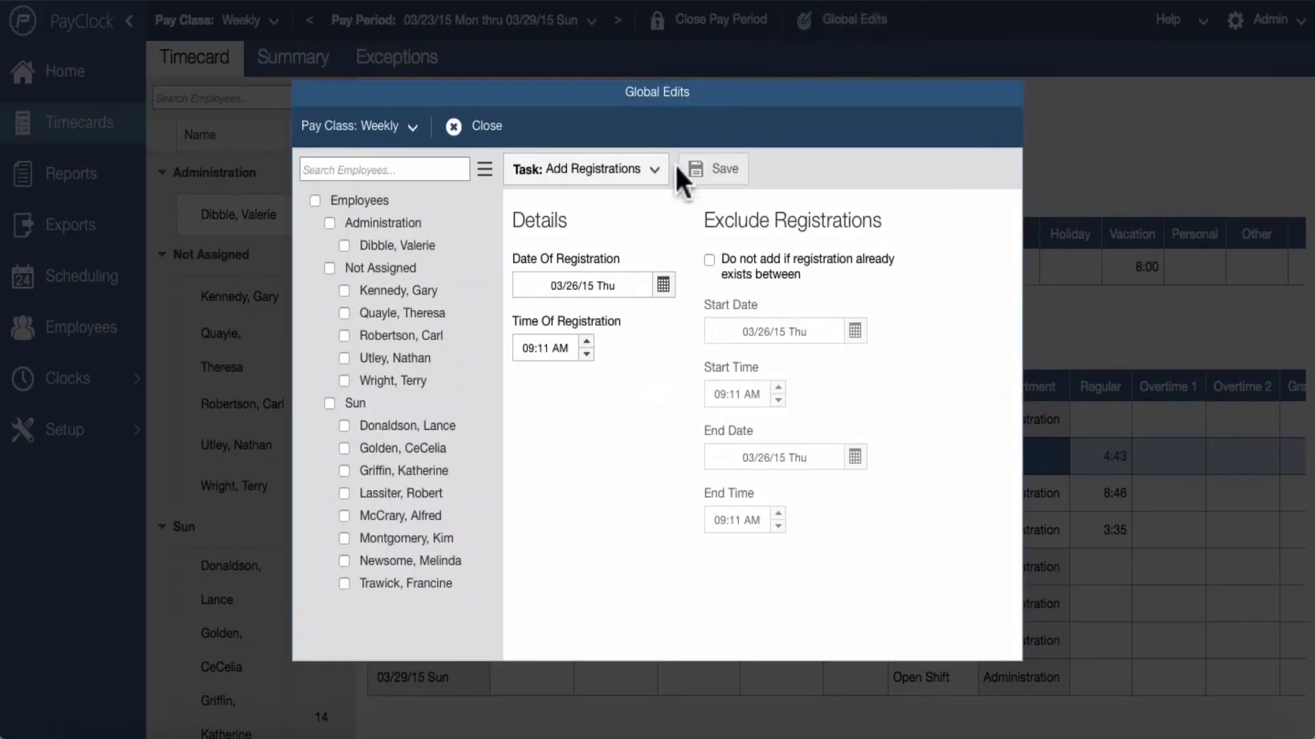
left_click(654, 171)
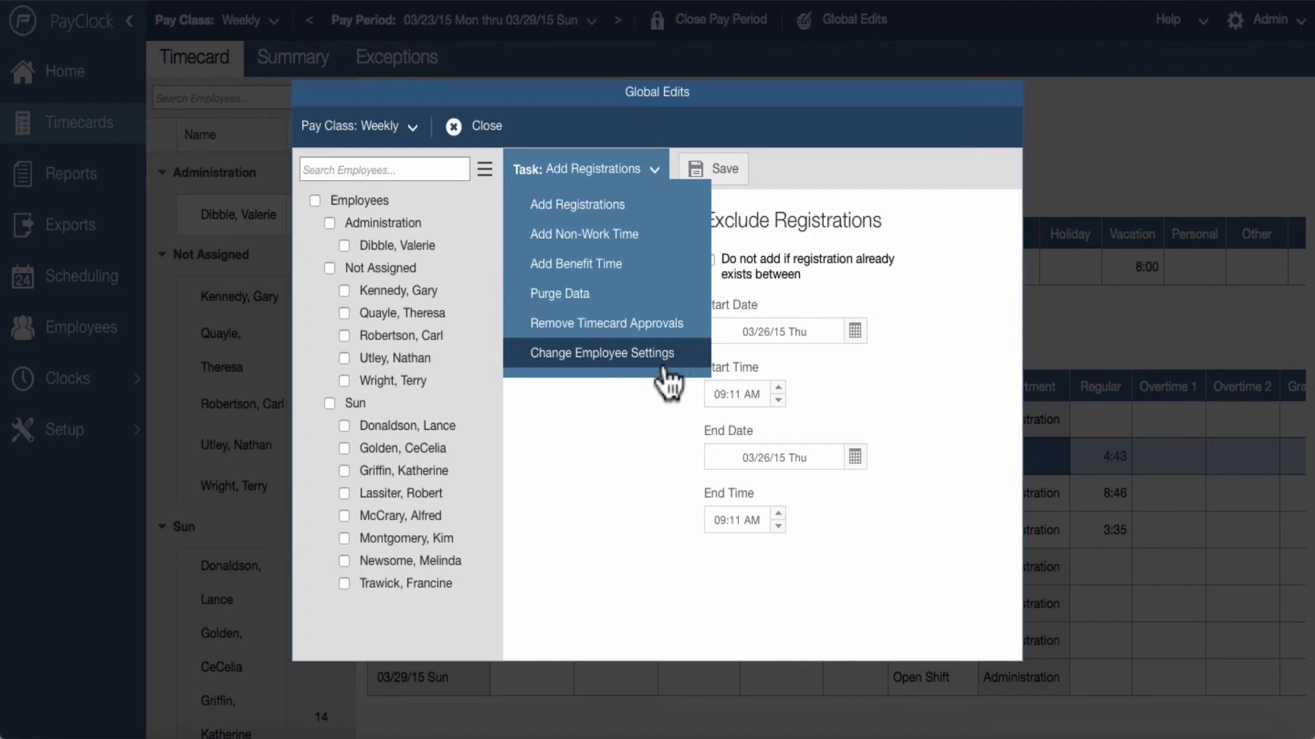
left_click(640, 401)
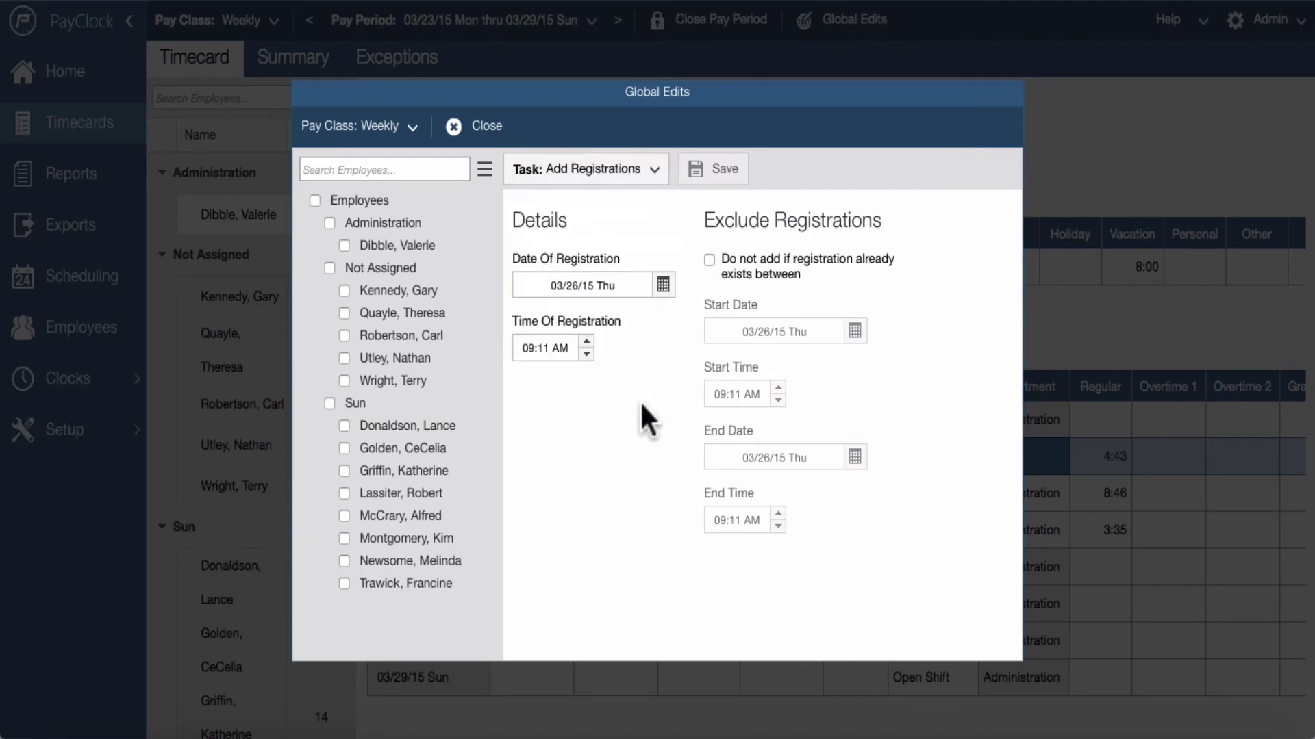